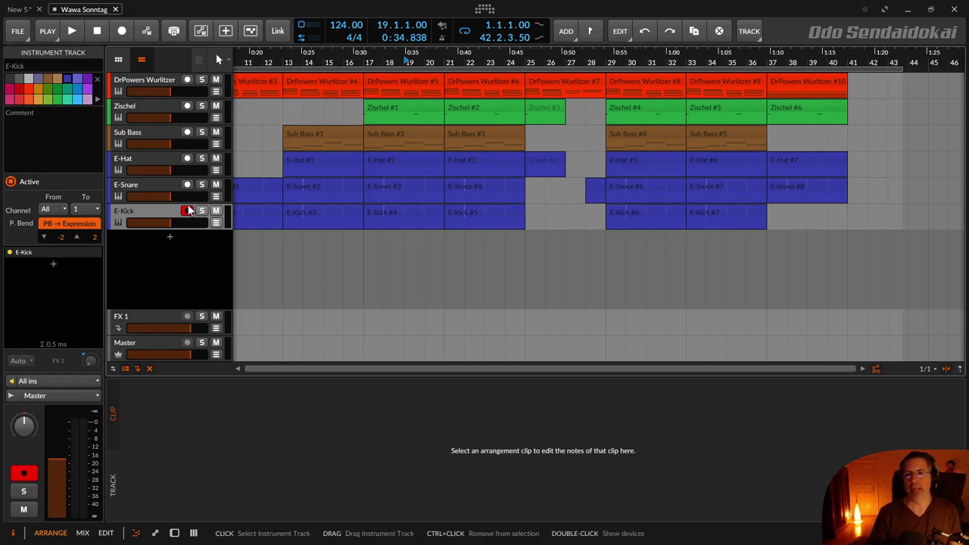
Group the DrPowers Wurlitzer, Zischel and Sub Bass tracks into one group track
left_click(156, 79)
left_click(156, 133, "shift")
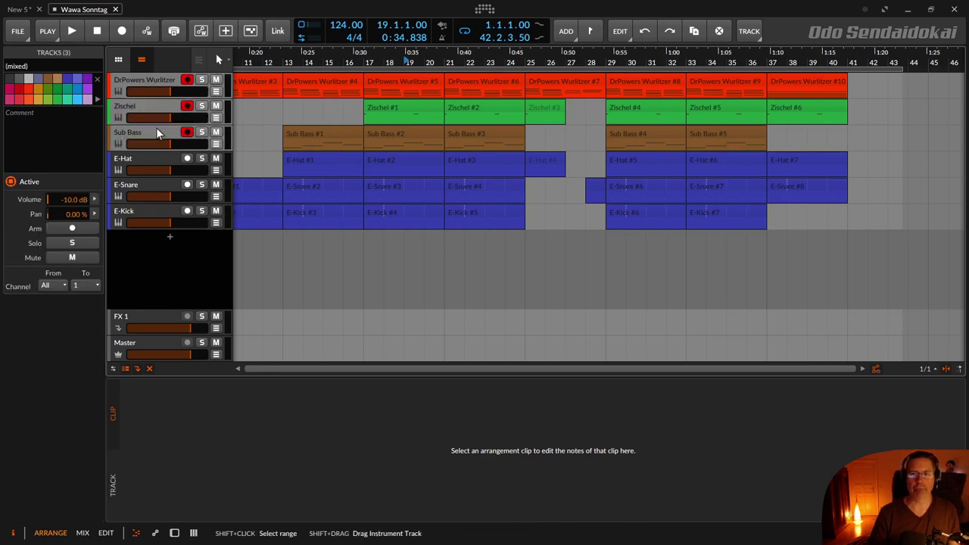
right_click(156, 130)
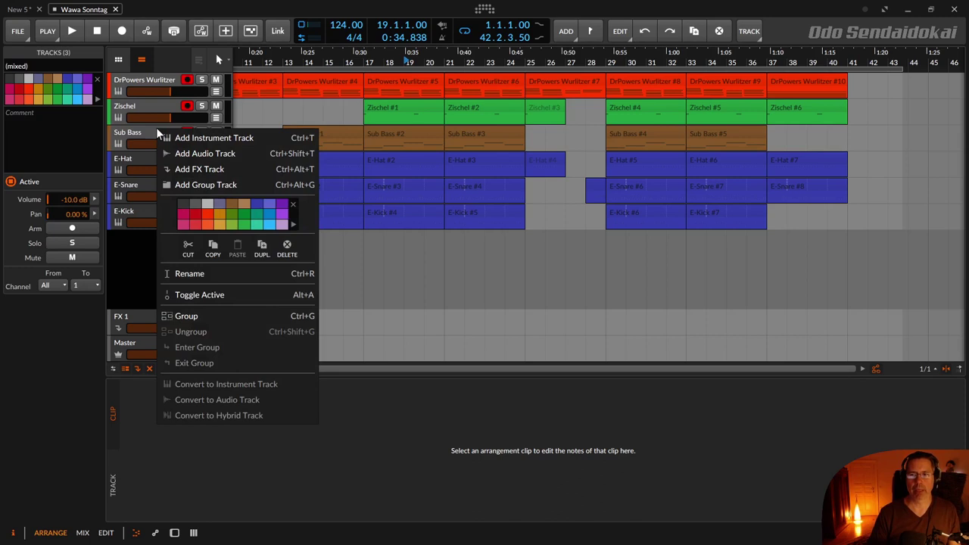
left_click(299, 318)
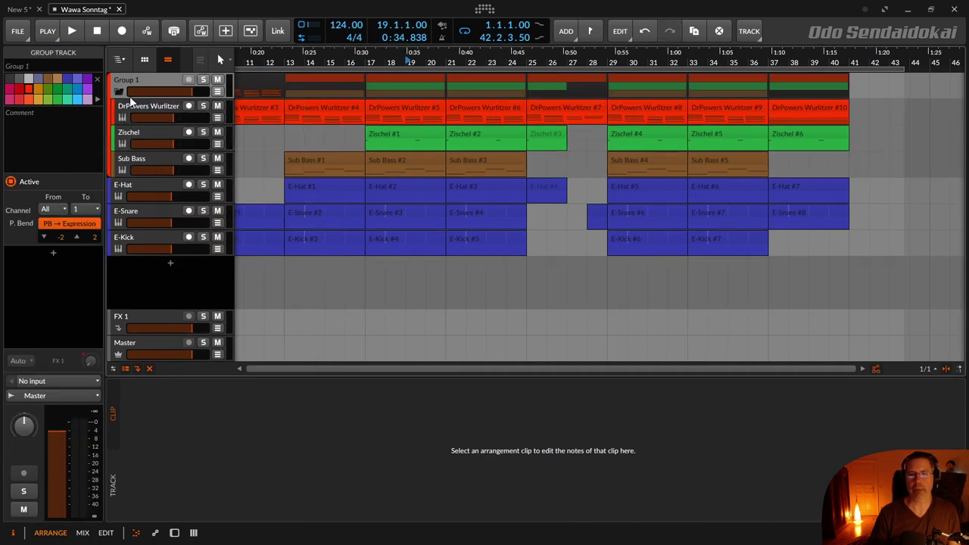
Collapse the new group track so its child tracks are hidden in the arrangement
left_click(118, 90)
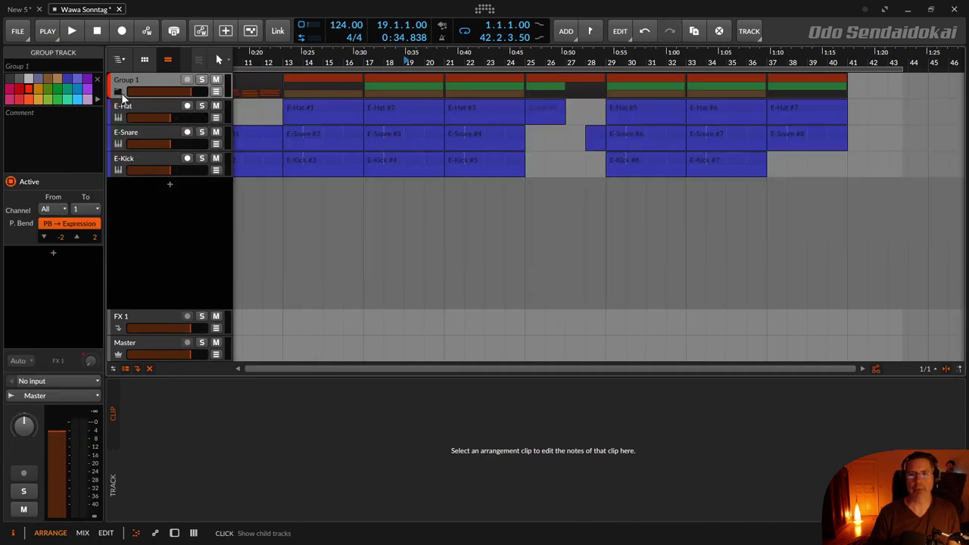
left_click_drag(243, 61, 277, 59)
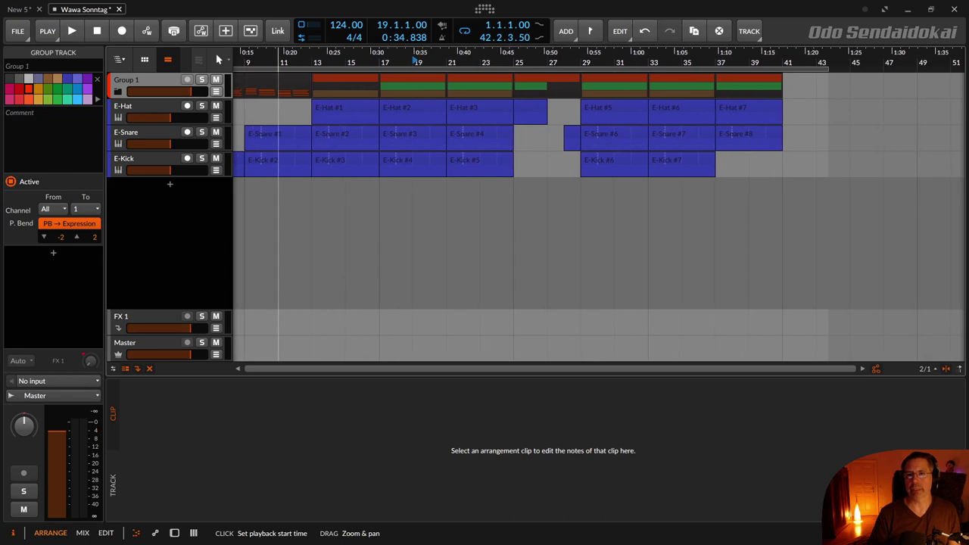
left_click(118, 91)
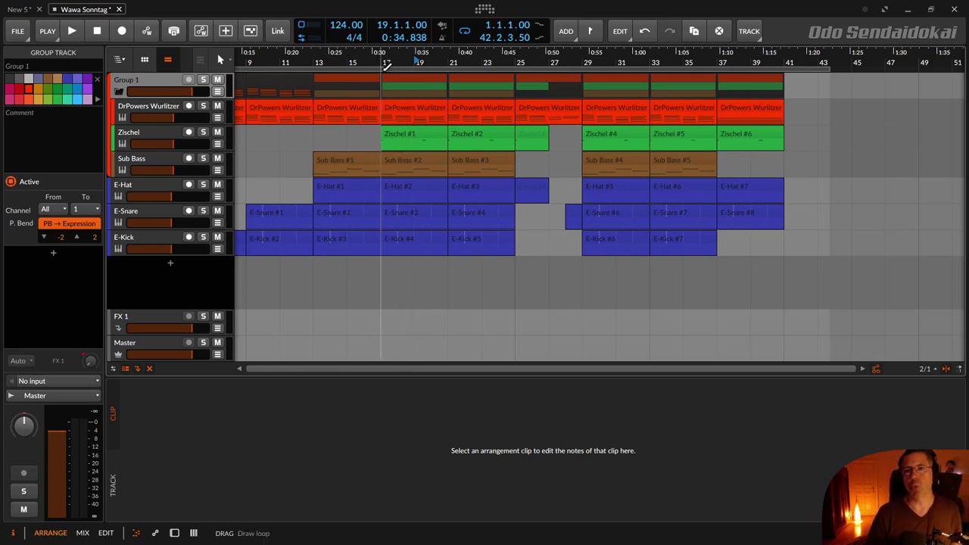
left_click(119, 90)
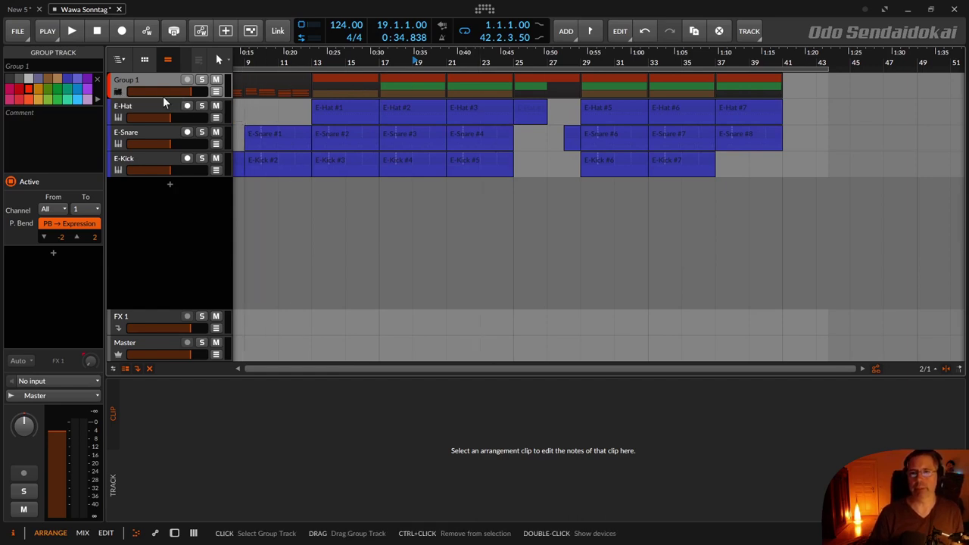
Rename the collapsed group track as "G - Leads"
left_click(122, 79, "alt")
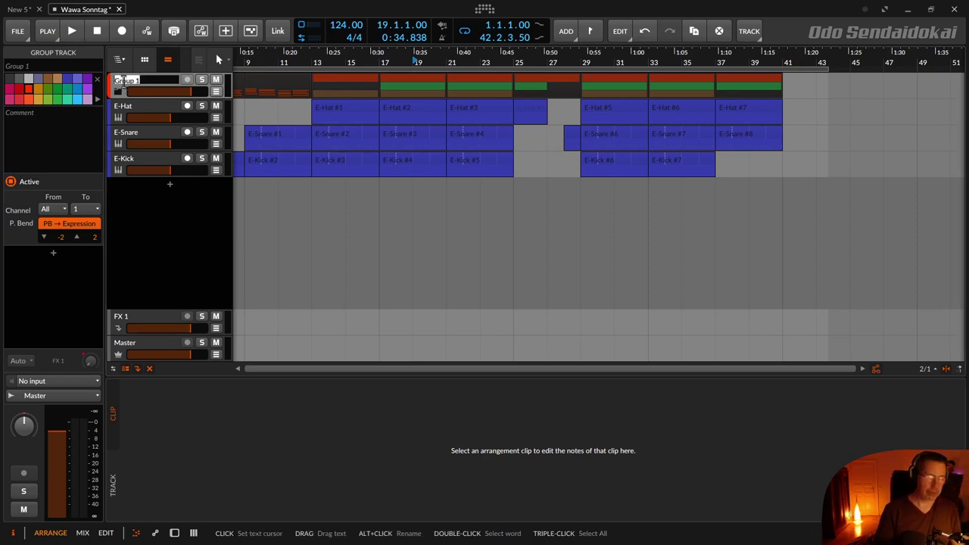
type("G L")
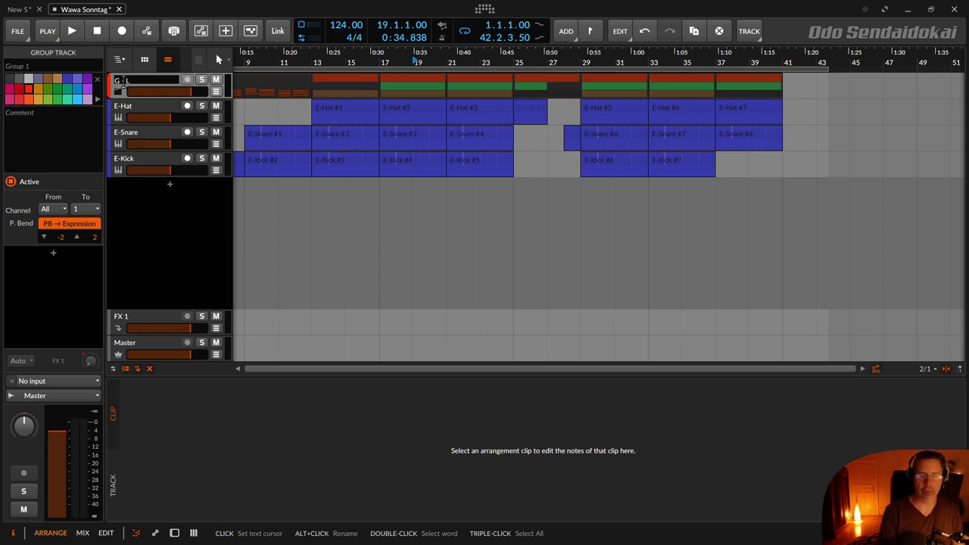
type(" - Leads")
key("Return")
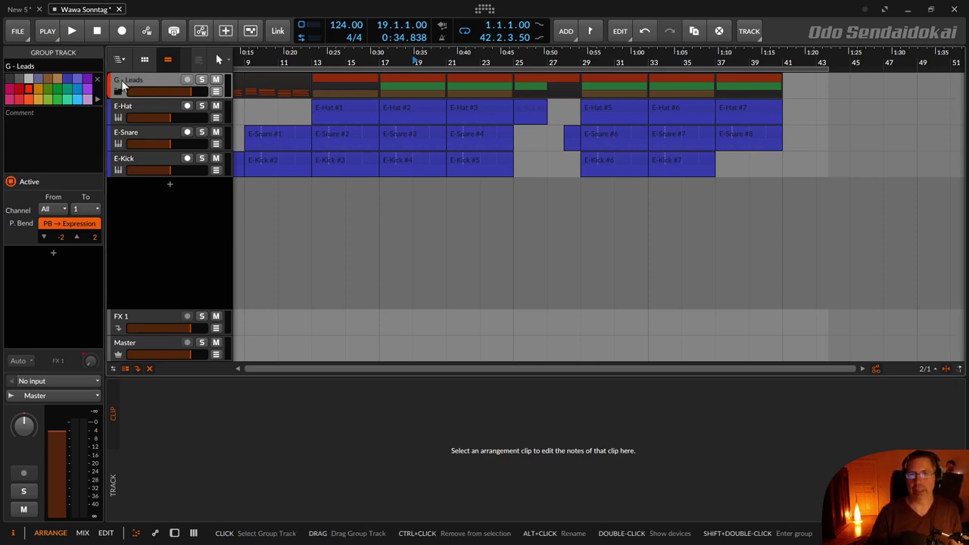
Put the E-Kick track into a group of its own and name that group "G - Kick"
left_click(154, 153)
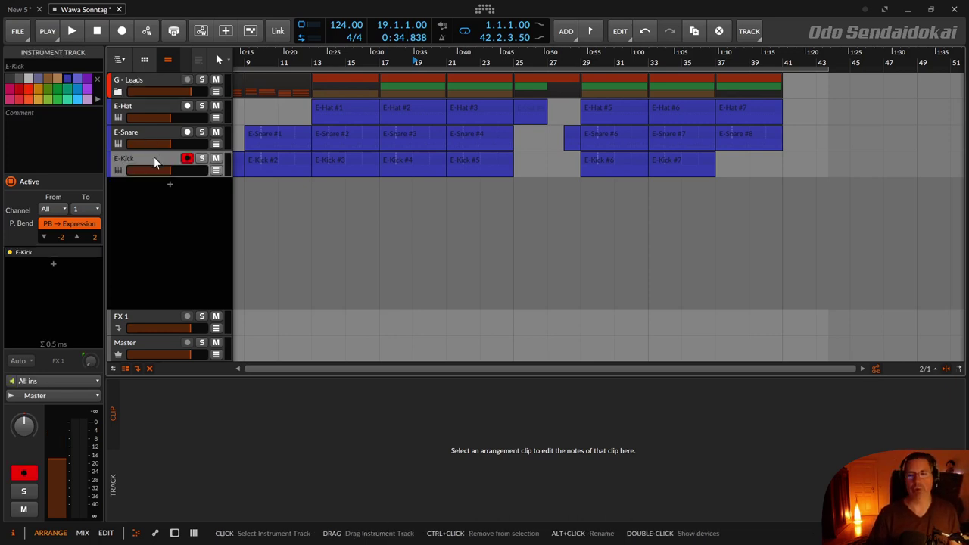
right_click(154, 157)
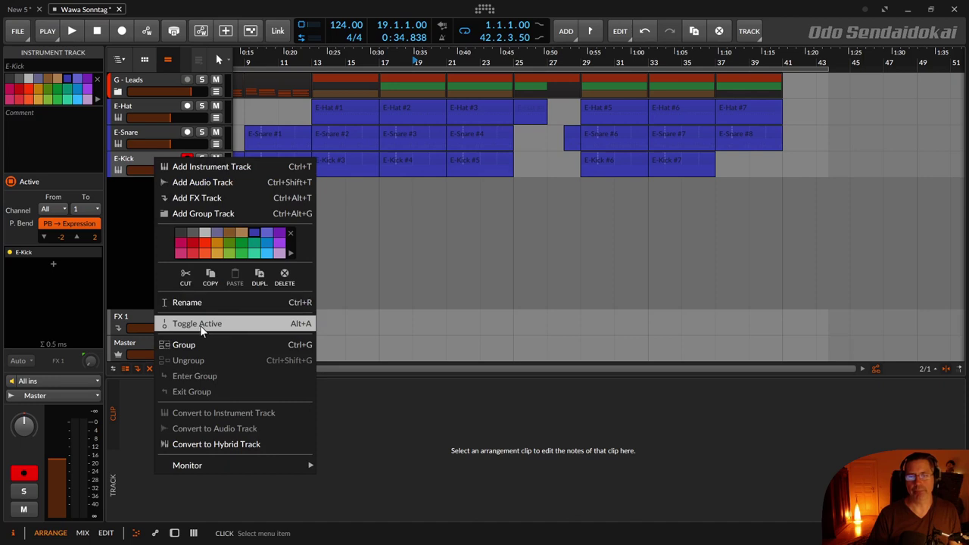
left_click(212, 346)
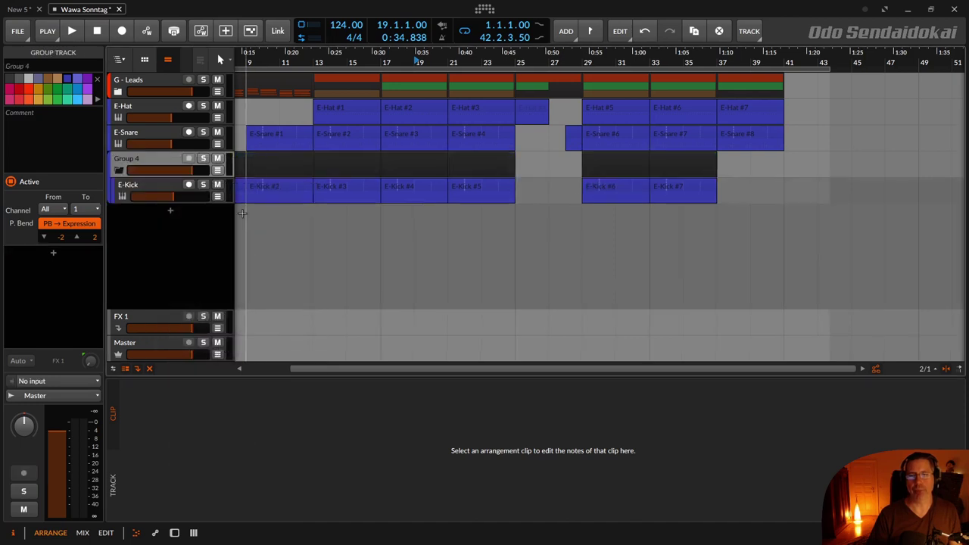
left_click(156, 157, "alt")
type("G")
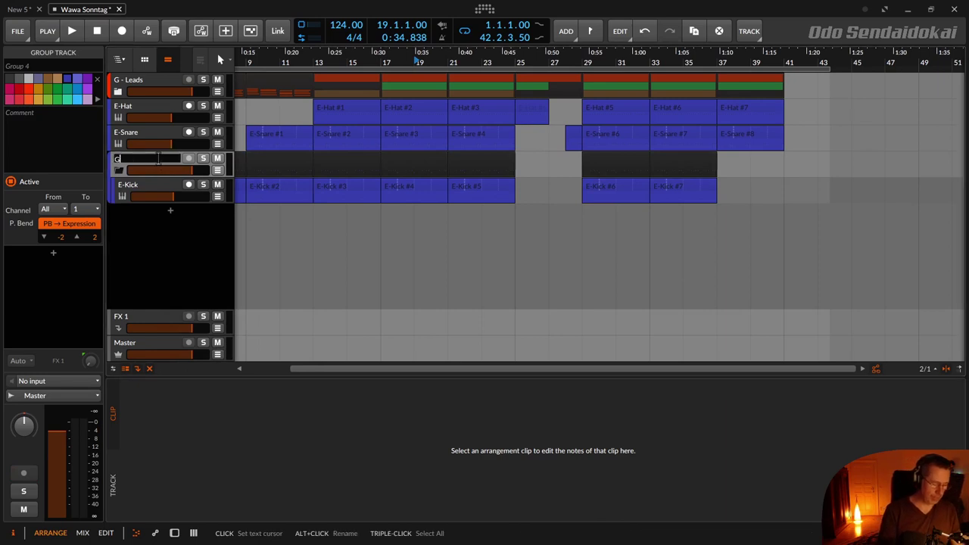
type(" - Kick")
key("Return")
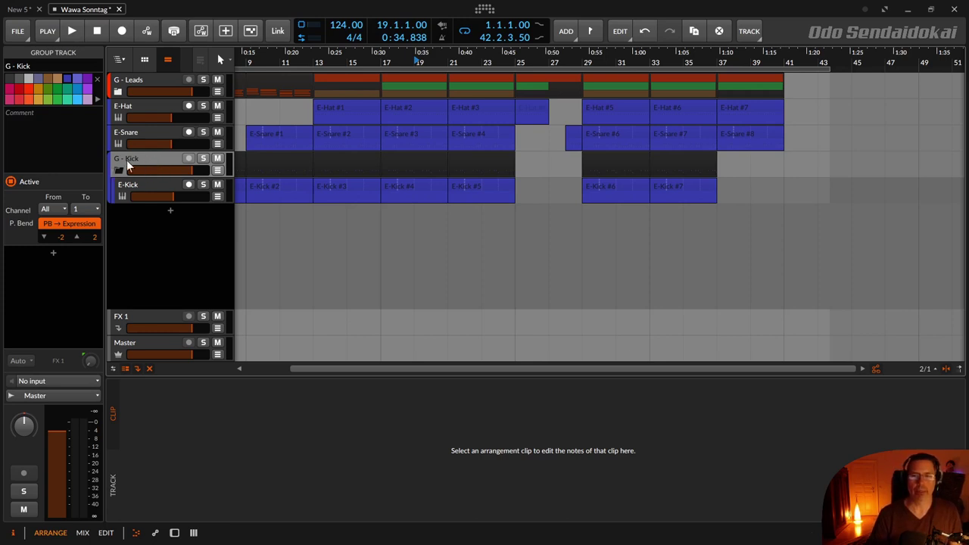
Switch the G - Kick group track's timeline to show its master track content
right_click(154, 156)
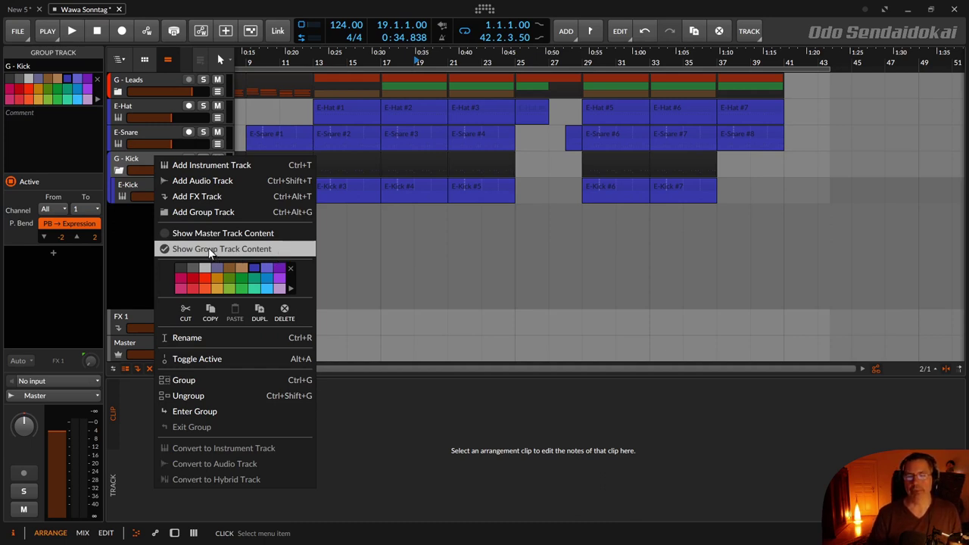
left_click(498, 204)
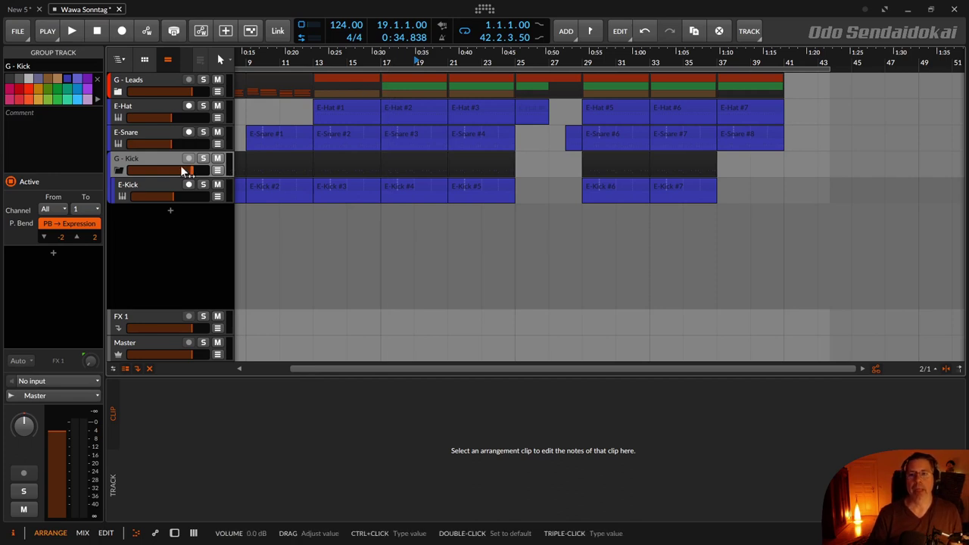
right_click(171, 161)
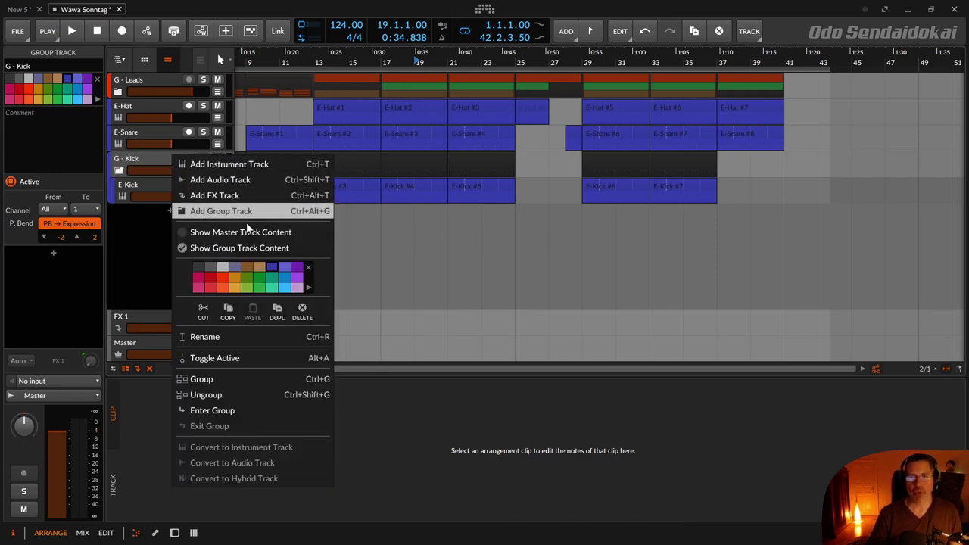
left_click(299, 232)
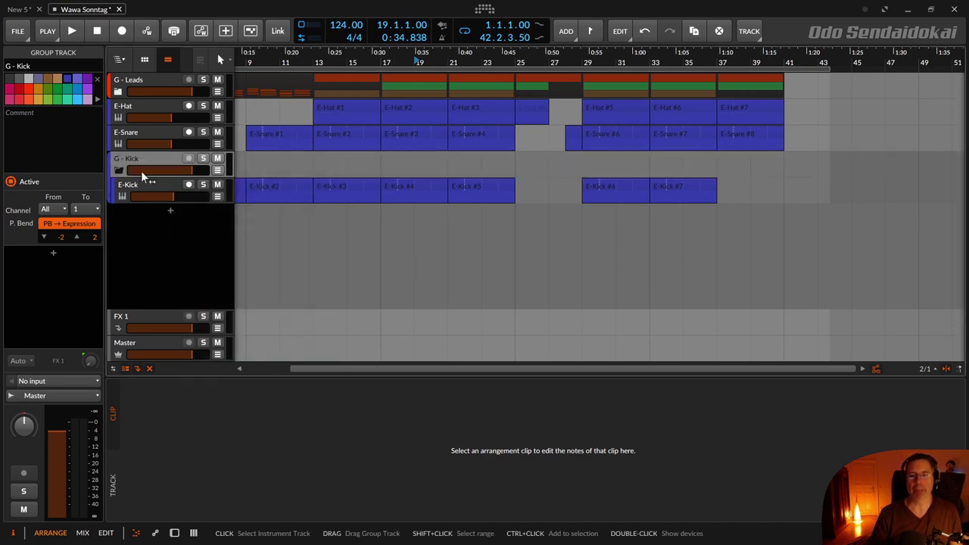
Select the time range from bar 13 to bar 17 on the G - Kick group's master track
left_click(249, 165)
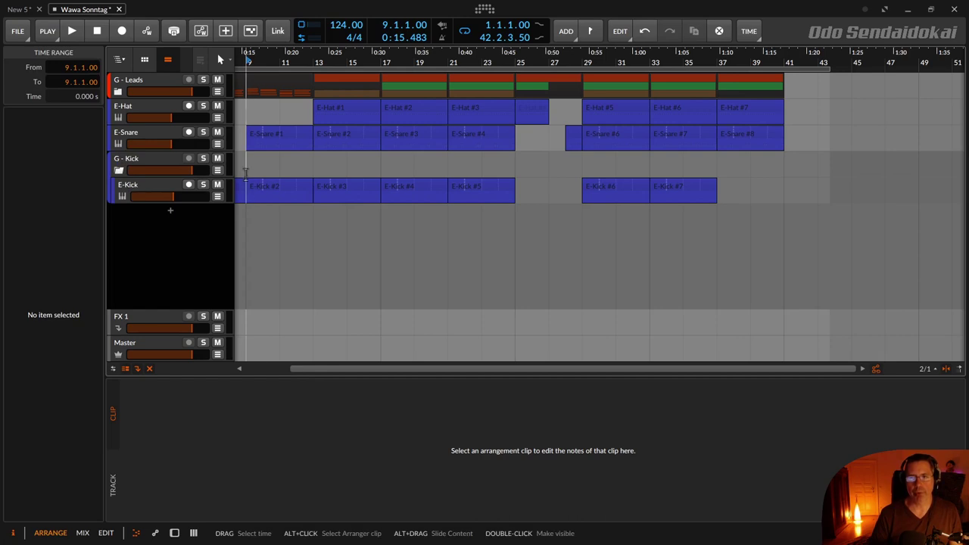
left_click_drag(247, 167, 380, 167)
left_click(320, 167)
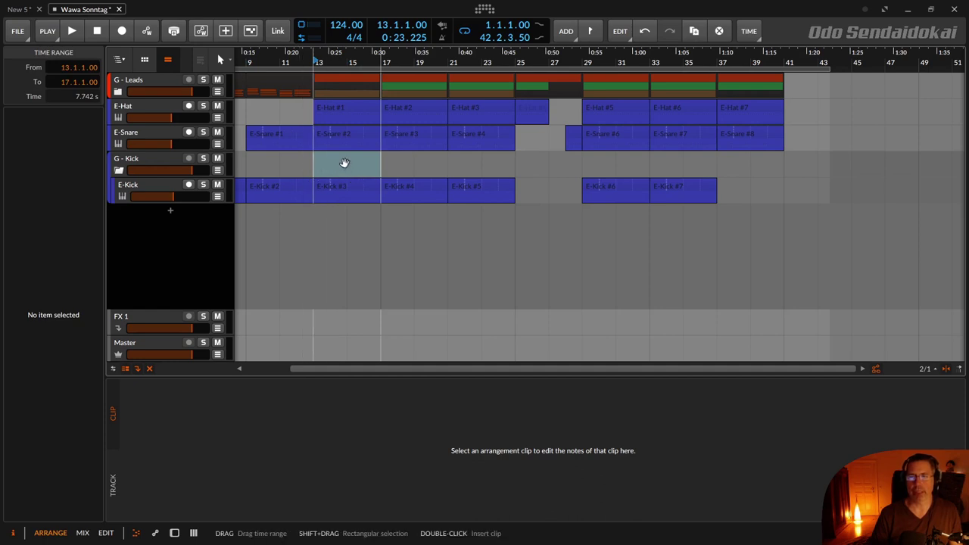
right_click(345, 164)
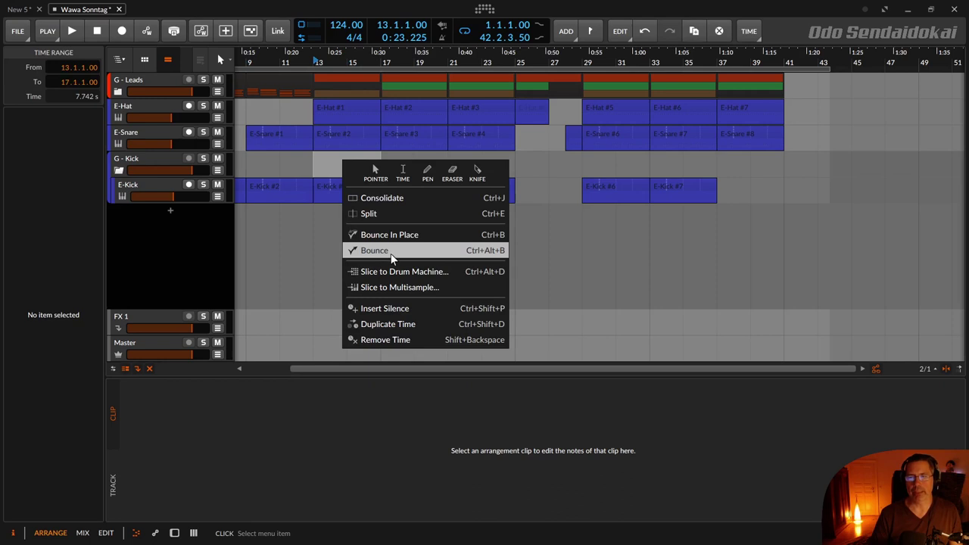
left_click(393, 253)
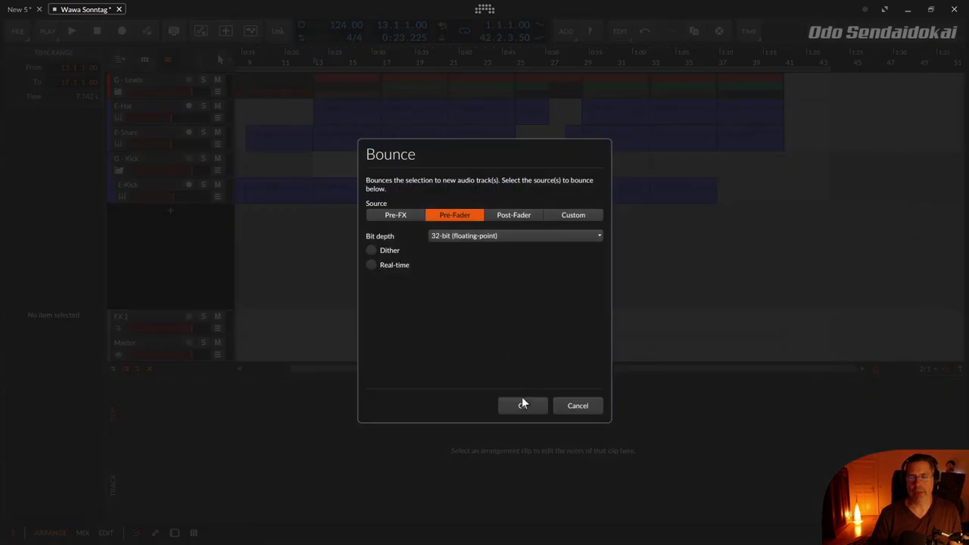
left_click(575, 413)
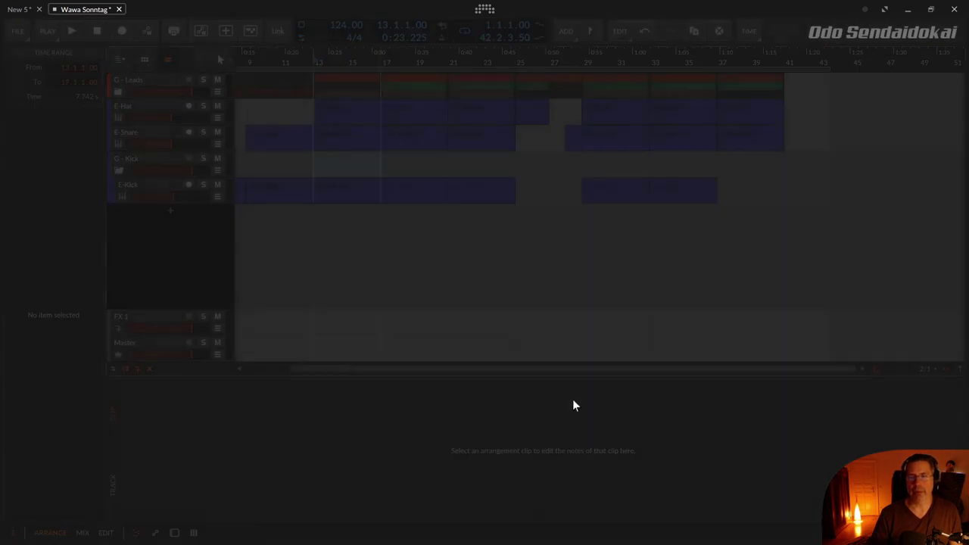
Bounce the selected range on the G - Kick group track in place and open the bounced clip in the editor
right_click(337, 166)
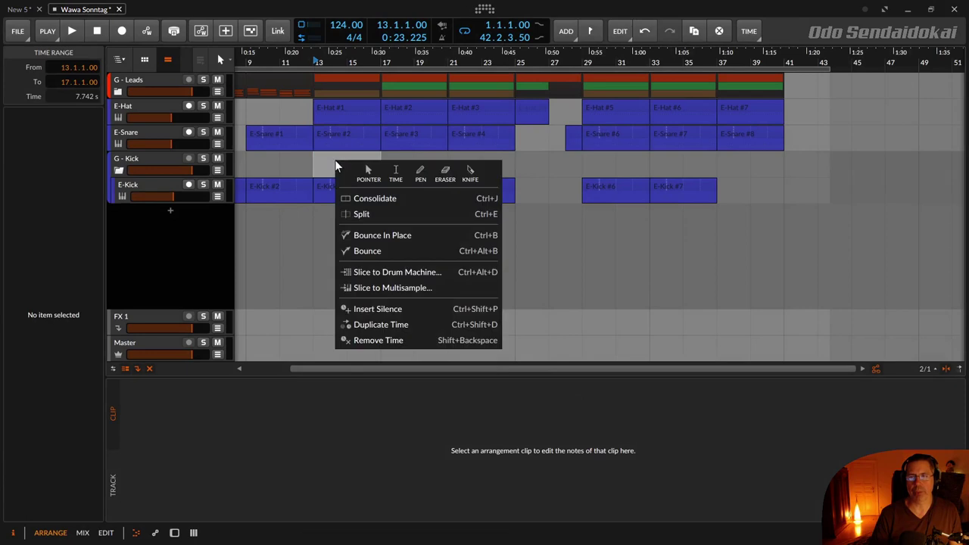
left_click(377, 236)
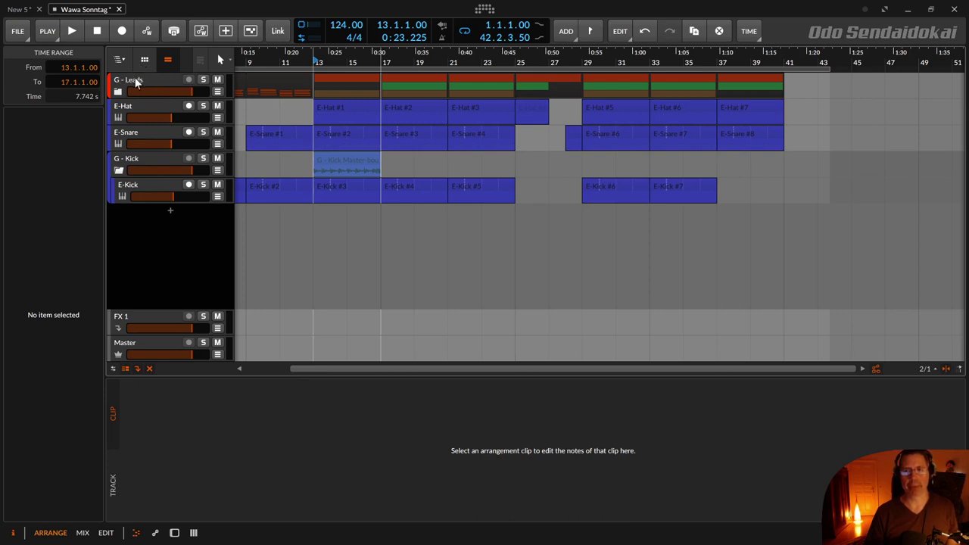
left_click(119, 169)
left_click(120, 170)
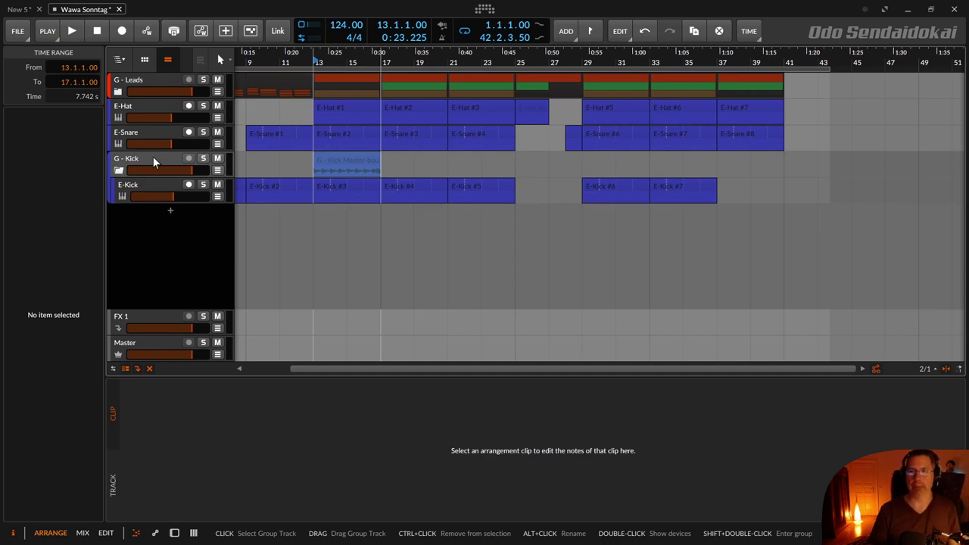
left_click(297, 161)
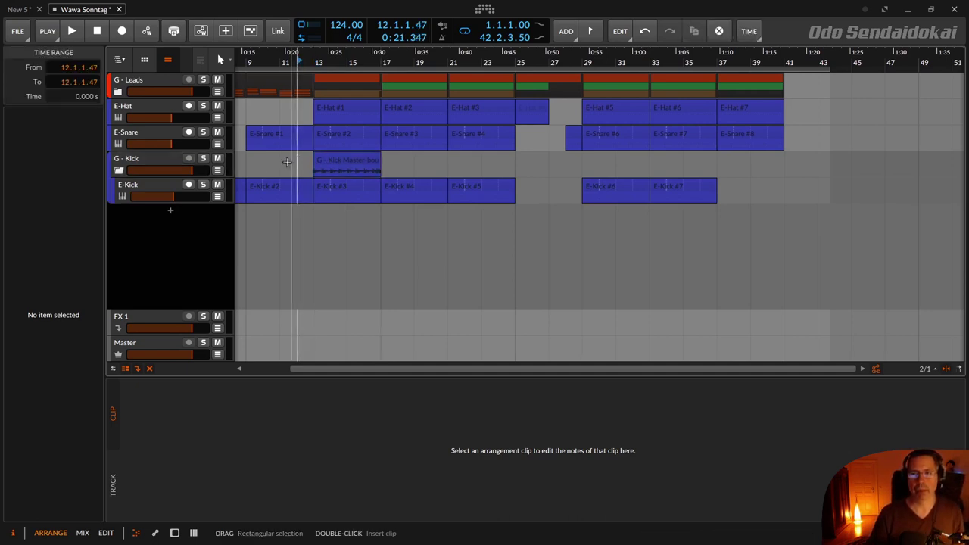
left_click(152, 155)
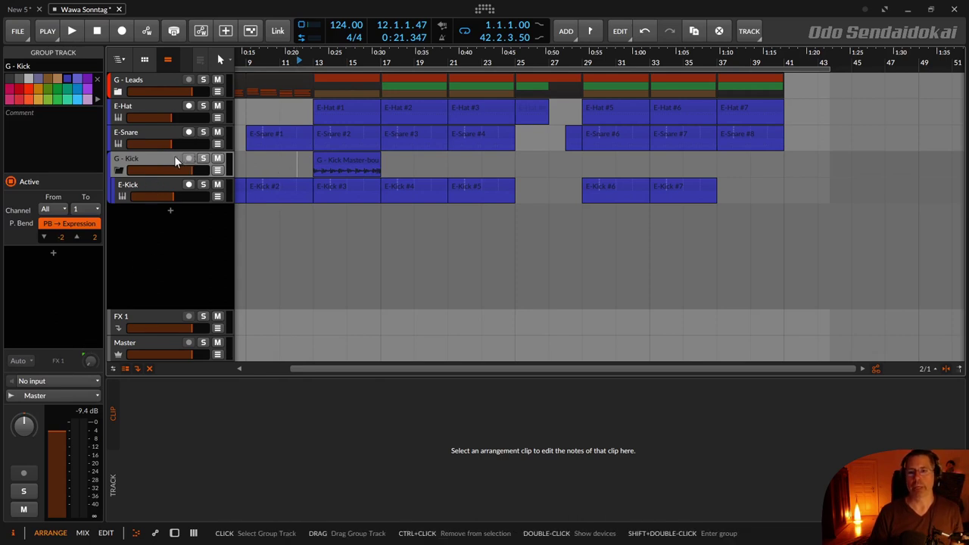
left_click(345, 161)
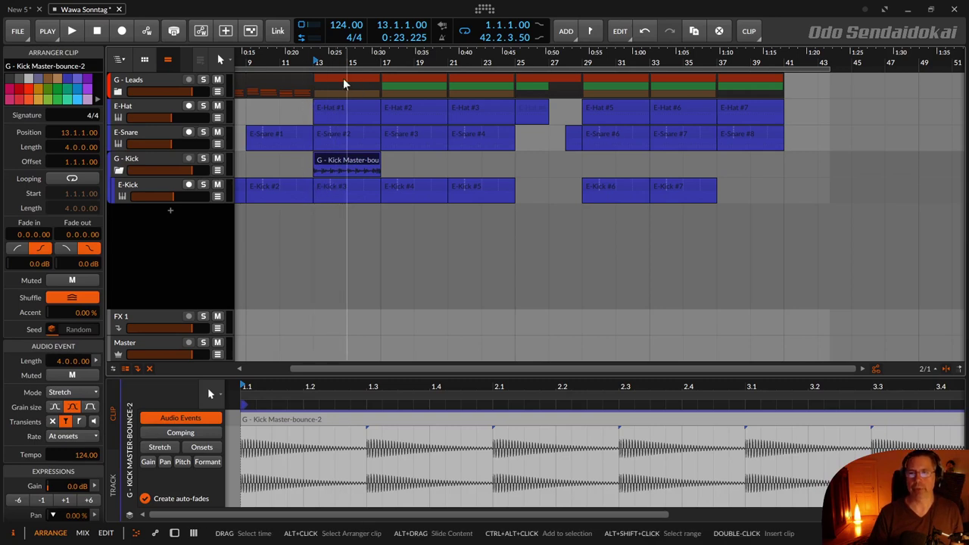
Switch the collapsed G - Leads group track's timeline to show its master track content
left_click(122, 92)
left_click(118, 92)
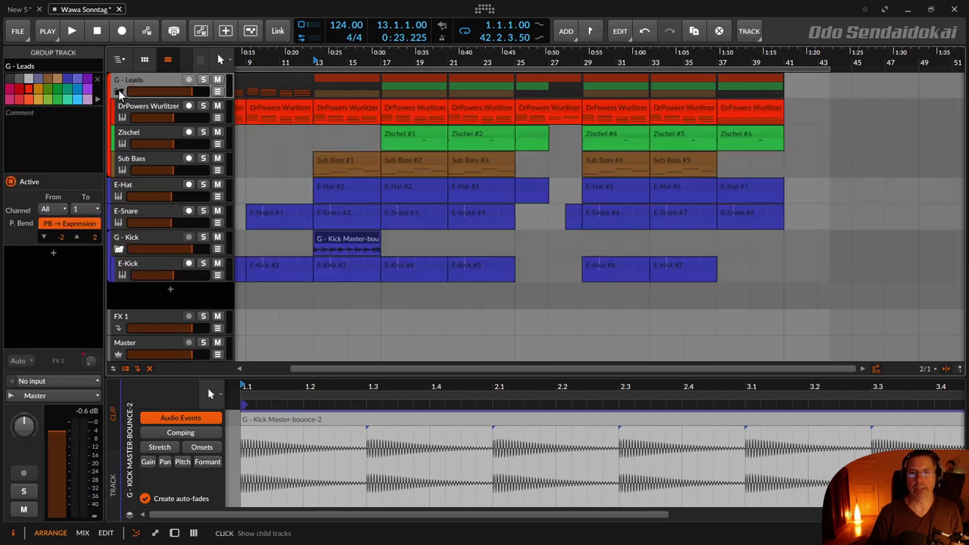
left_click(118, 92)
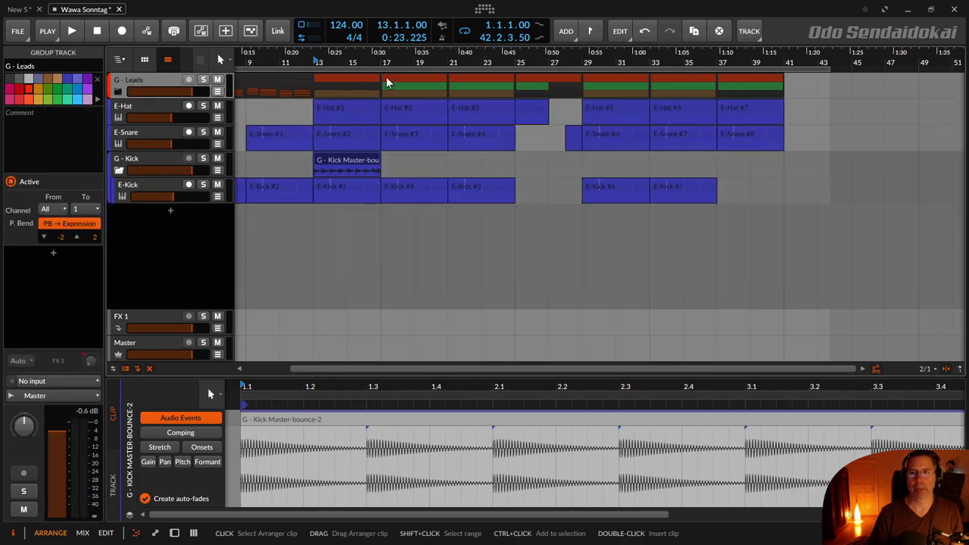
right_click(150, 81)
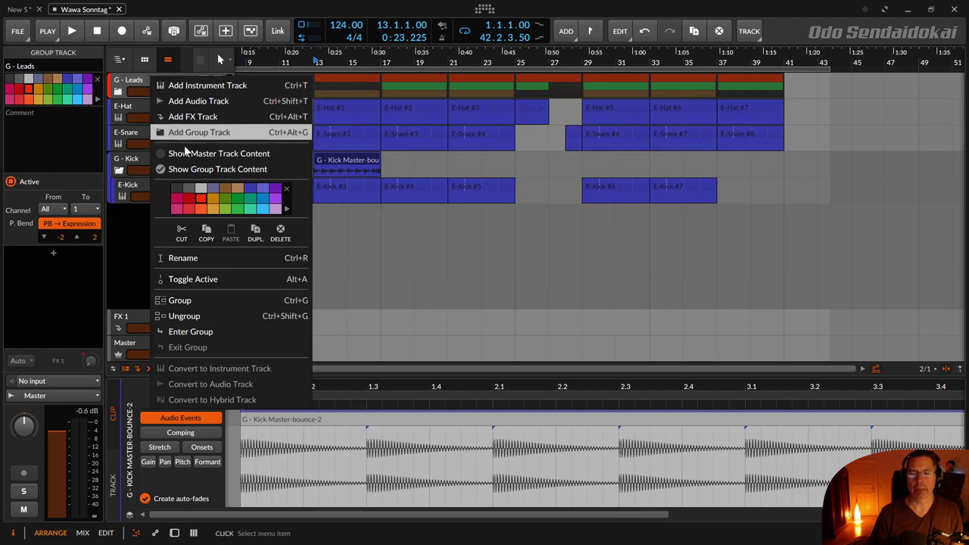
left_click(250, 154)
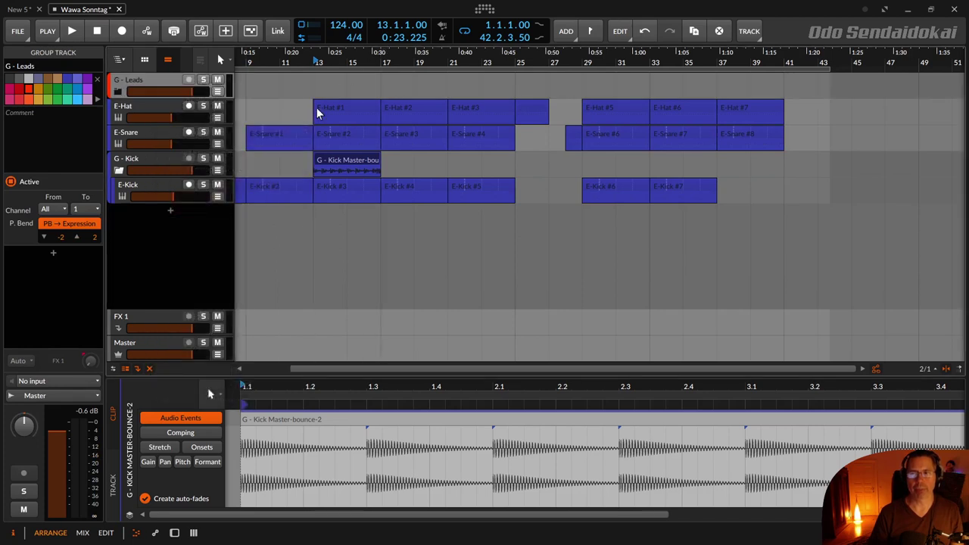
left_click(382, 87)
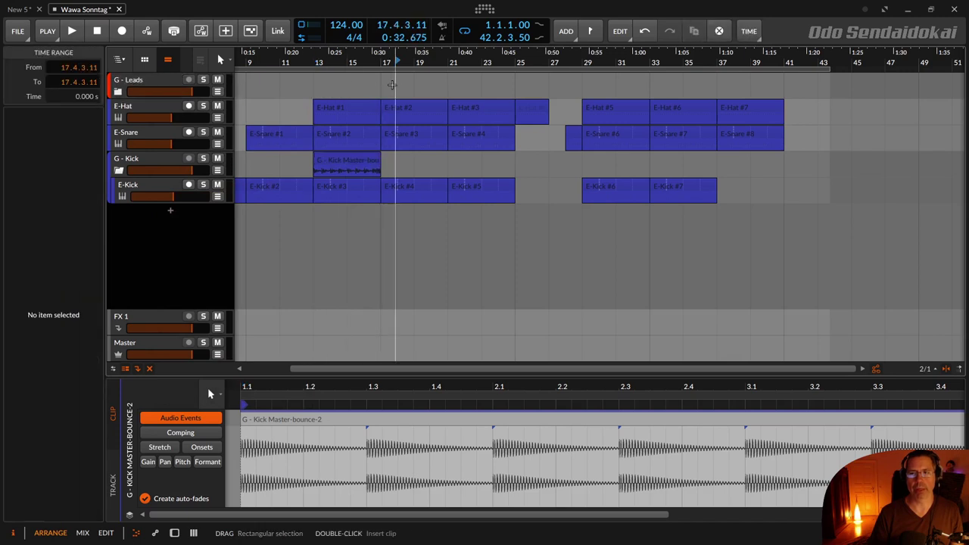
Bounce bars 13 to 17 of the G - Leads group's master track in place and select the bounced clip
left_click_drag(382, 87, 314, 85)
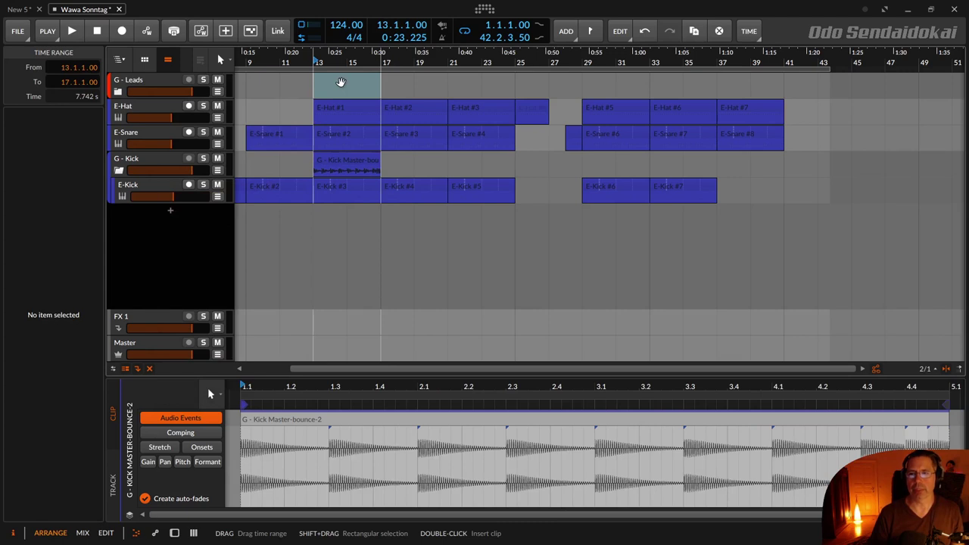
right_click(341, 82)
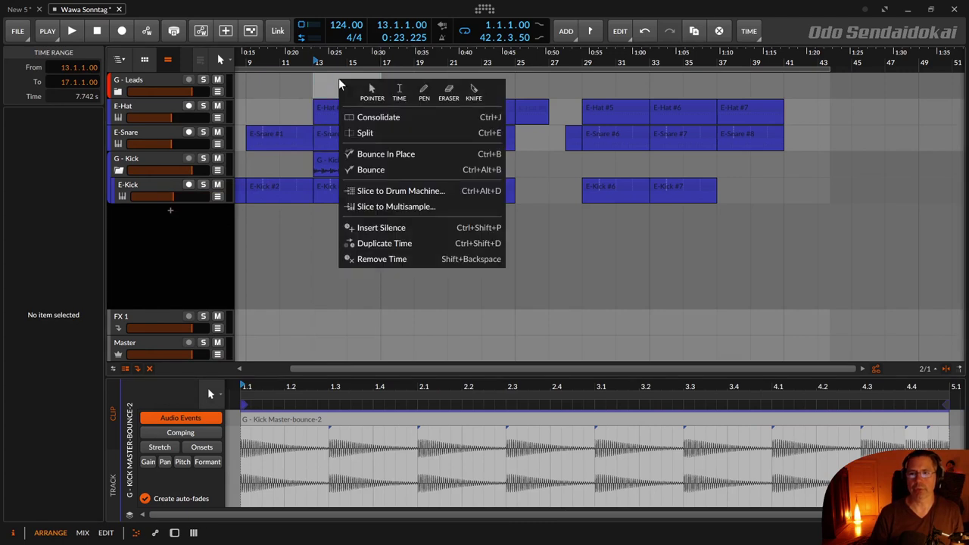
left_click(386, 154)
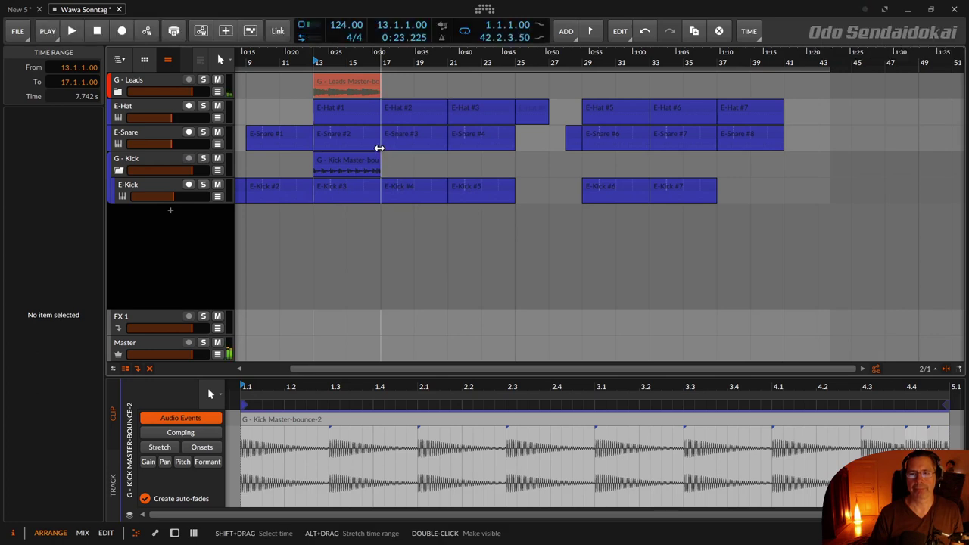
left_click(353, 89)
left_click(333, 86)
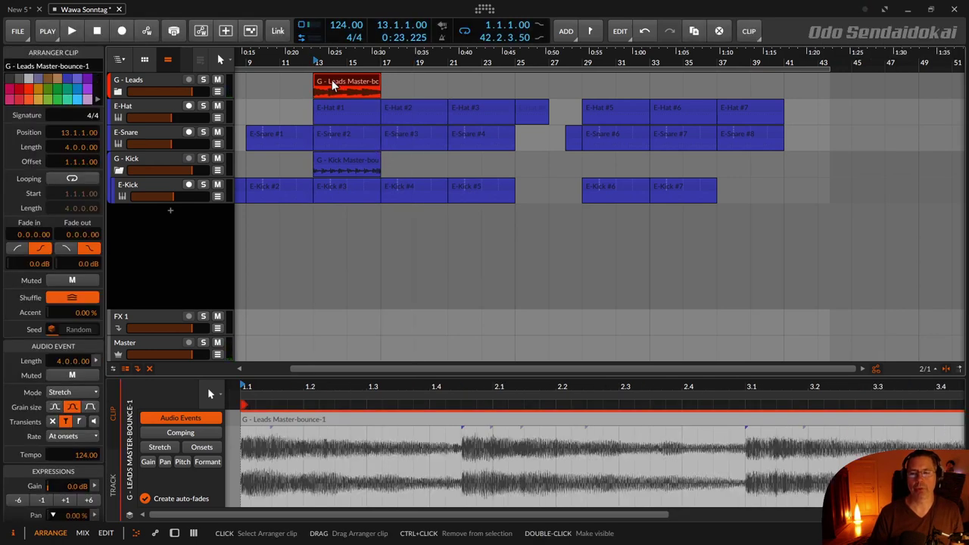
Expand the G - Leads group to compare its child tracks with the bounced clip, and collapse it again
left_click(117, 91)
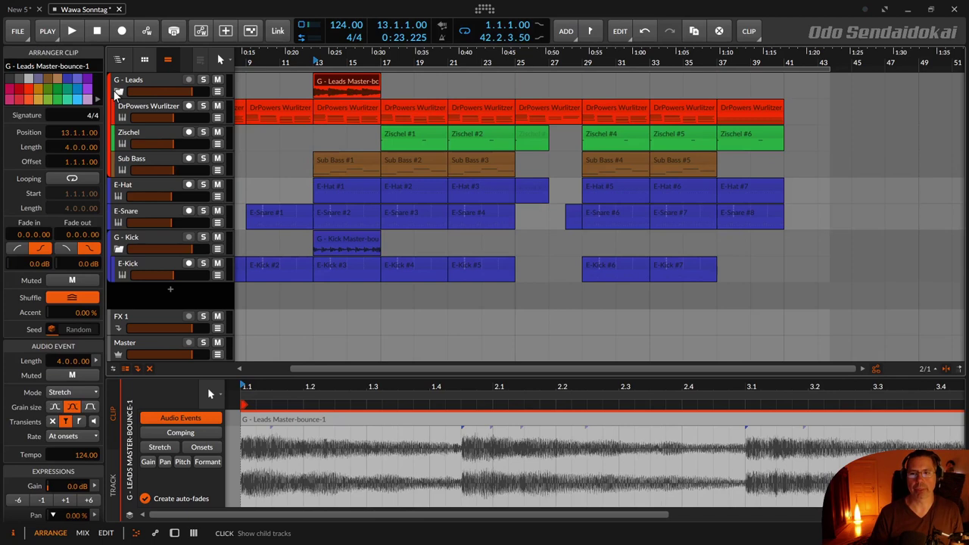
left_click(117, 92)
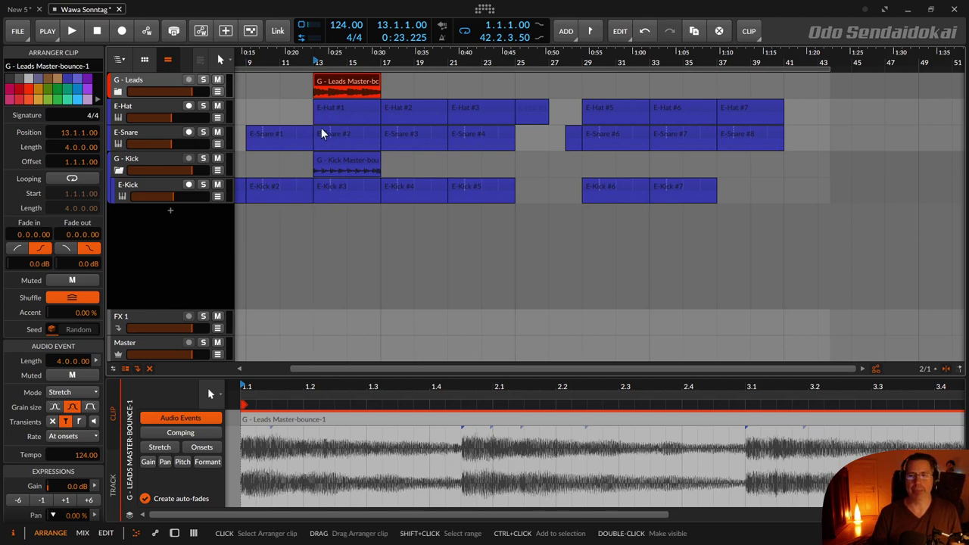
left_click(118, 92)
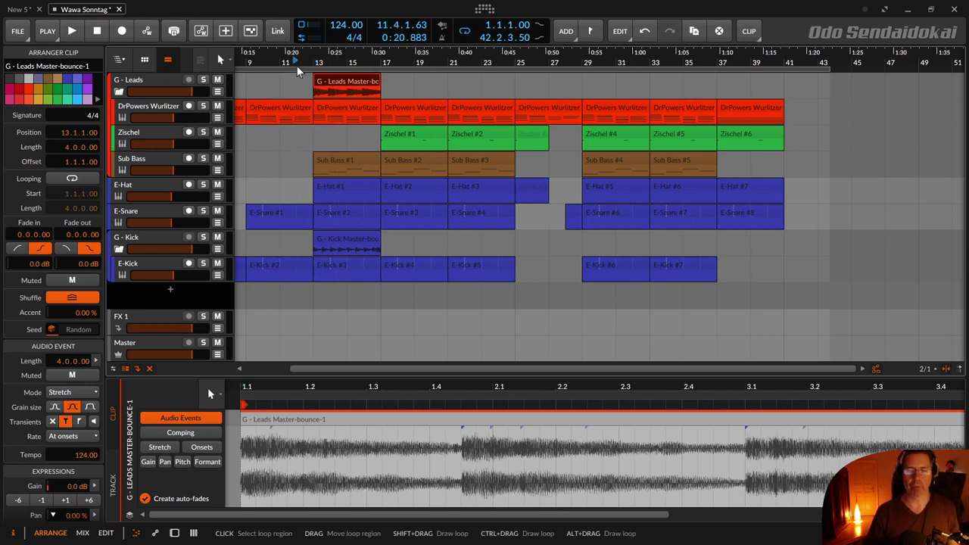
left_click(119, 92)
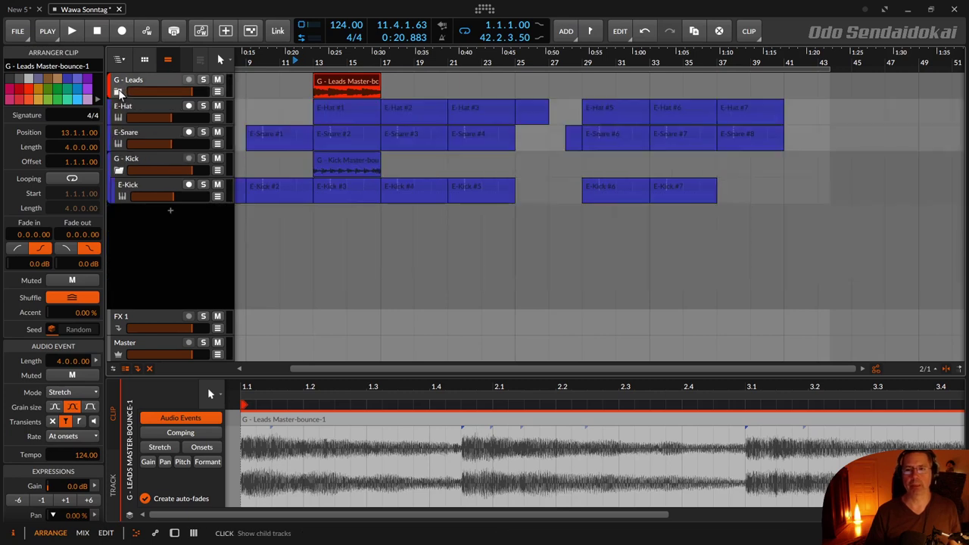
Collapse the G - Kick group and play the arrangement from just before bar 12 through bar 17
left_click(119, 170)
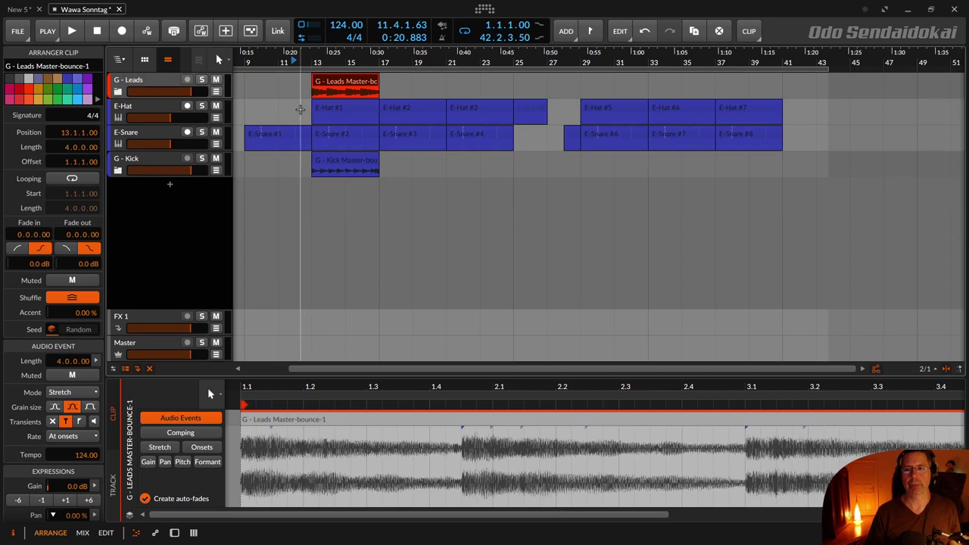
key("space")
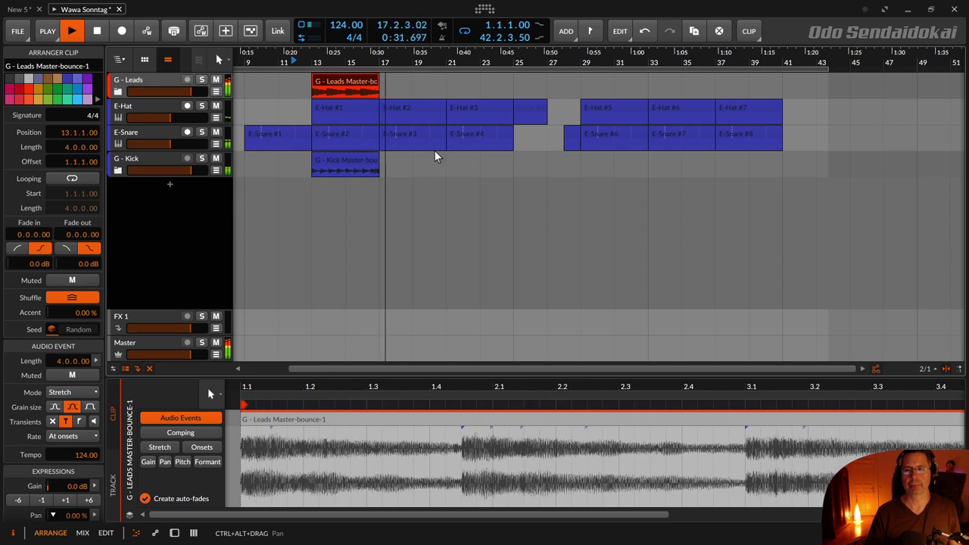
key("space")
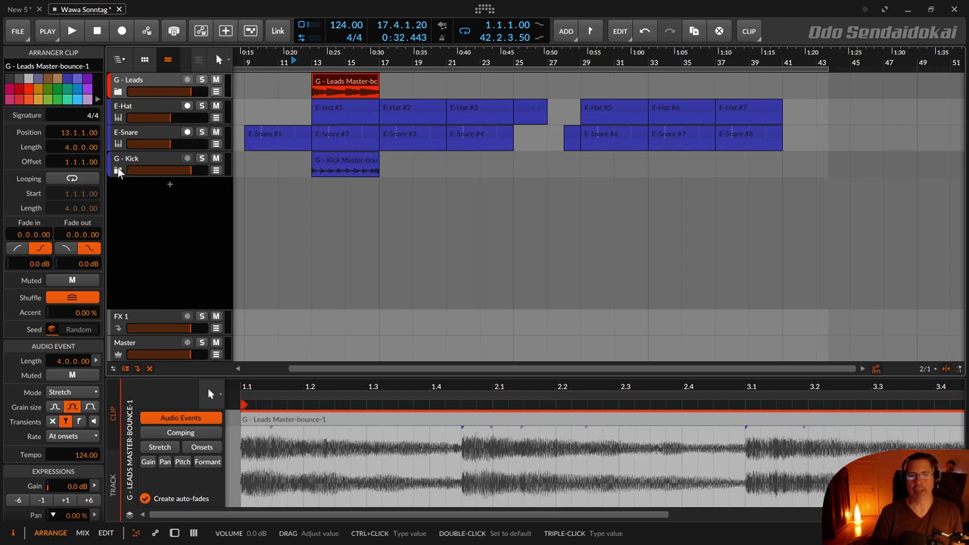
Expand the G - Leads group and deactivate its DrPowers Wurlitzer, Zischel and Sub Bass tracks
left_click(118, 91)
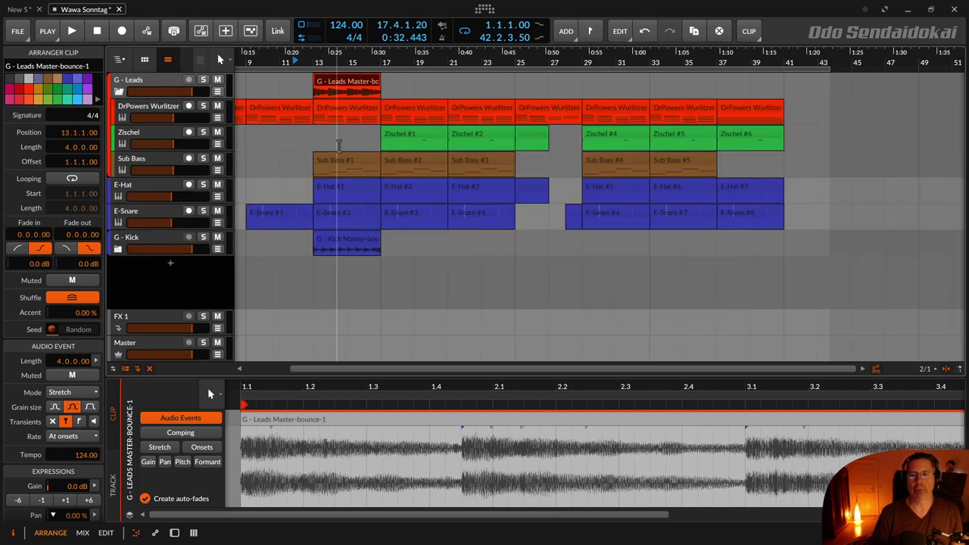
left_click(161, 115)
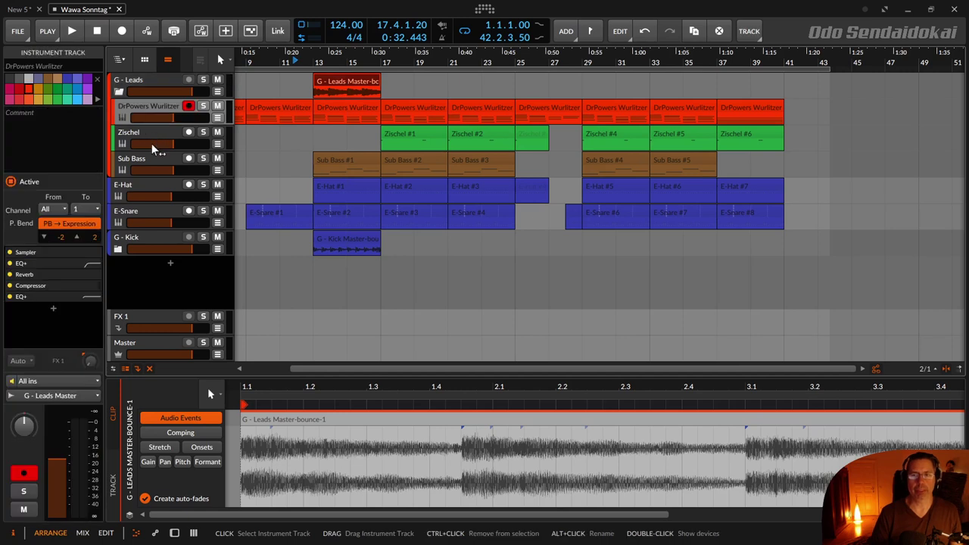
left_click(151, 161, "shift")
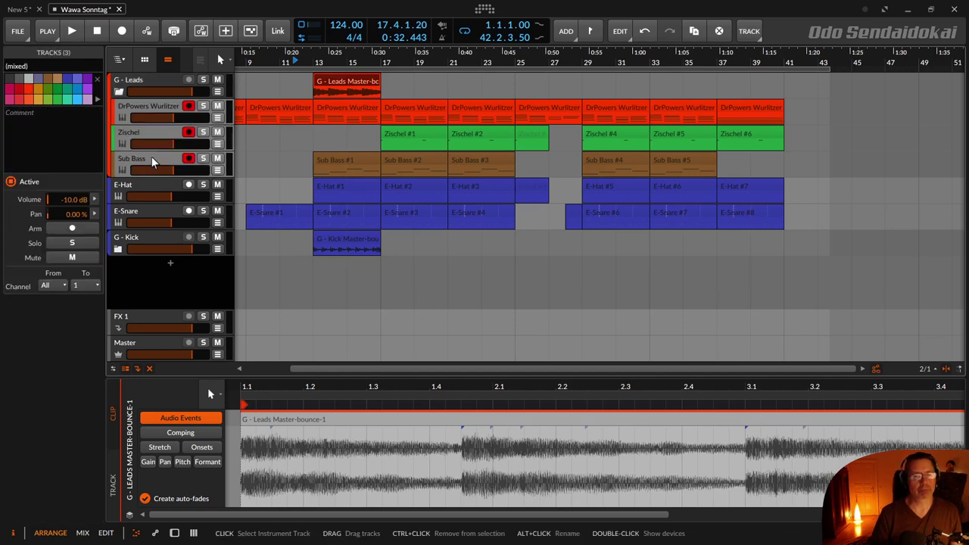
left_click(25, 184)
left_click(146, 113)
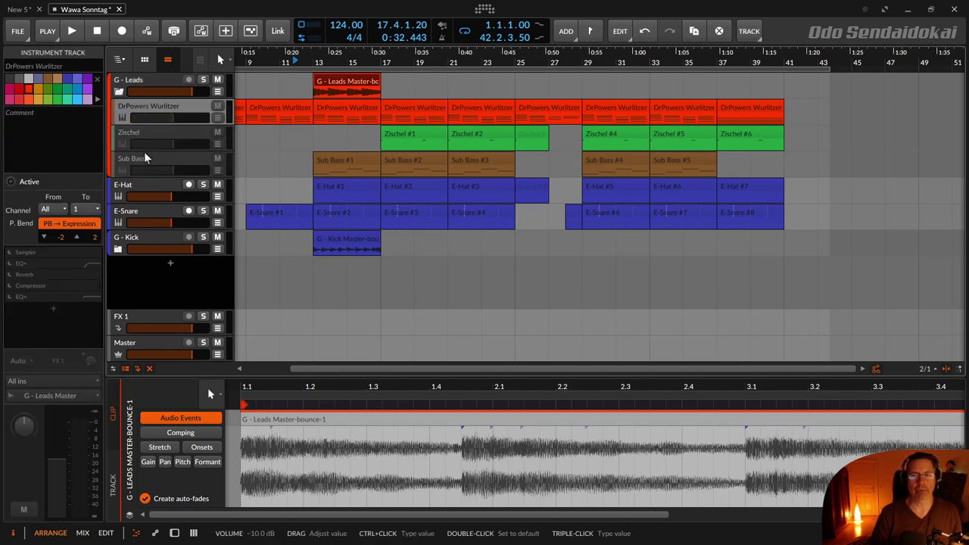
left_click(147, 136)
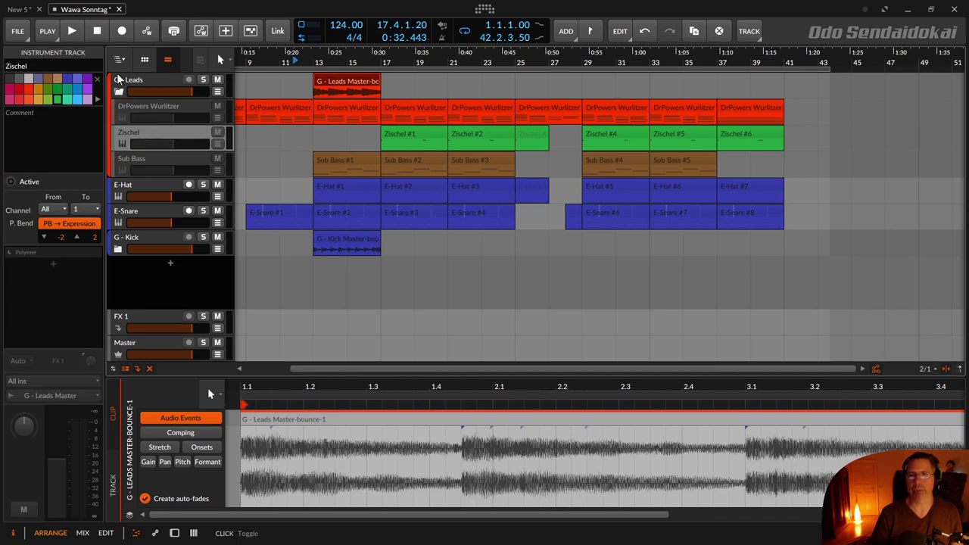
Delete the bounced audio clip from the G - Leads group's master track, leaving the group expanded
left_click(119, 92)
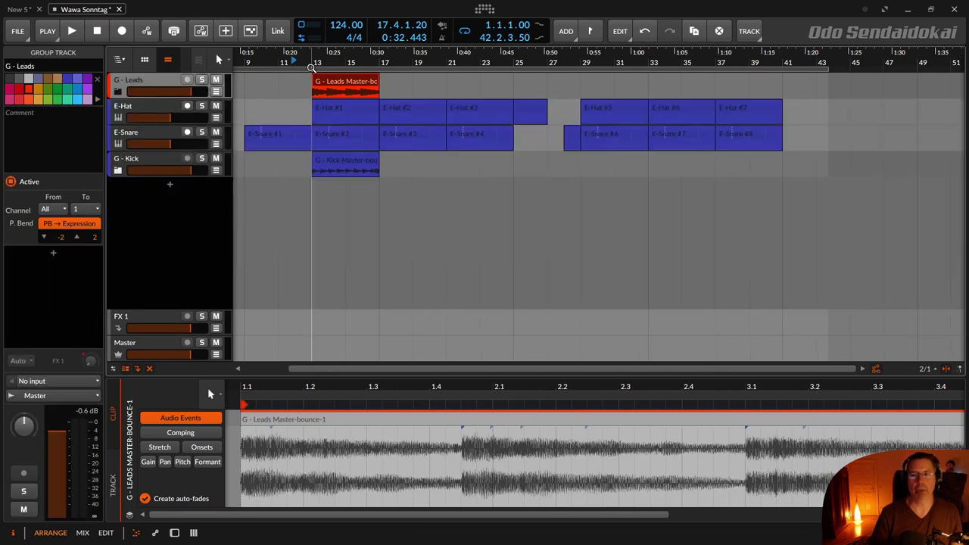
left_click(328, 81)
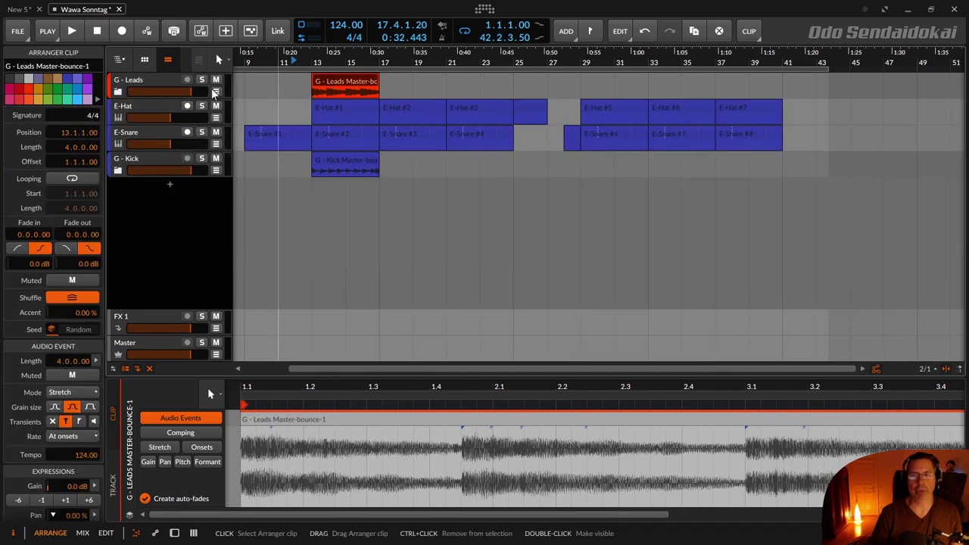
left_click(119, 92)
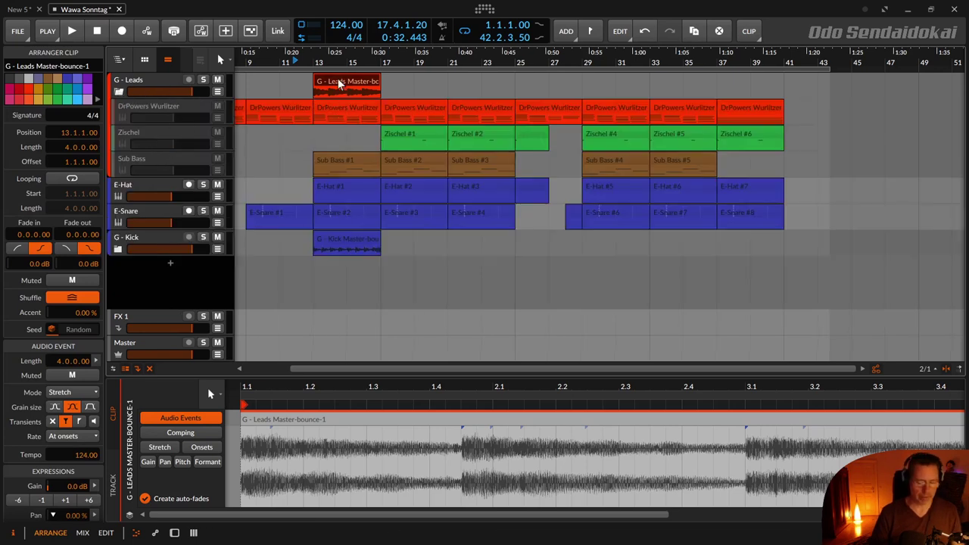
key("Delete")
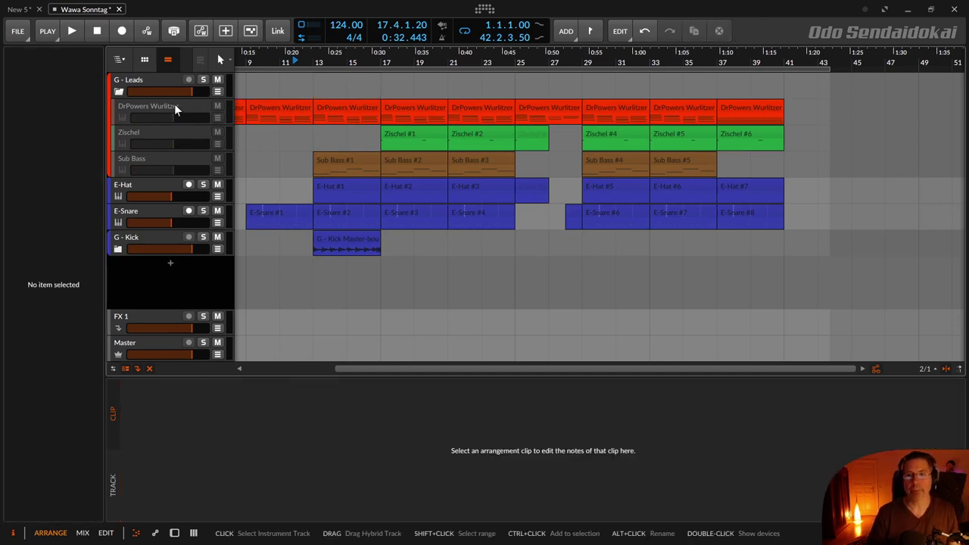
Reactivate the DrPowers Wurlitzer, Zischel and Sub Bass tracks together
left_click(175, 106)
left_click(177, 156, "shift")
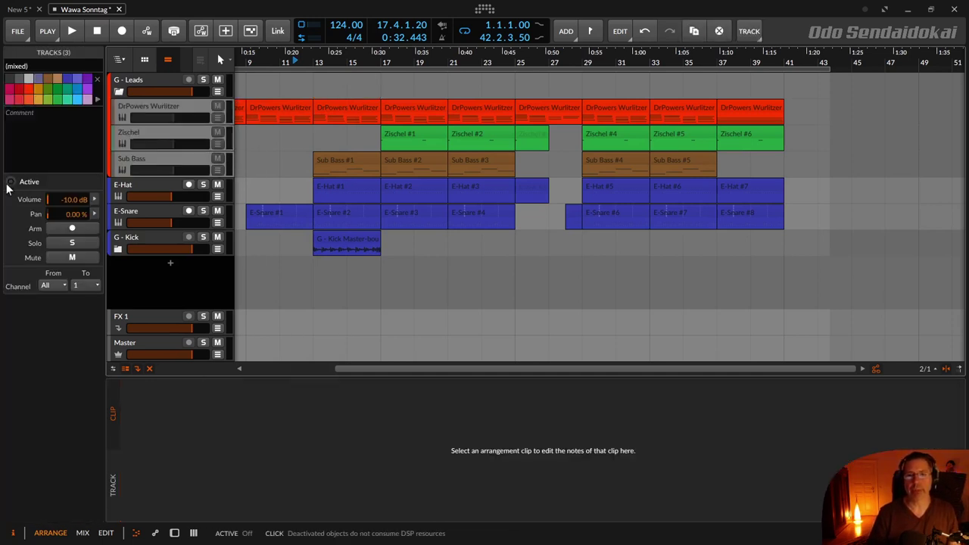
left_click(9, 183)
left_click_drag(381, 92, 315, 91)
right_click(324, 69)
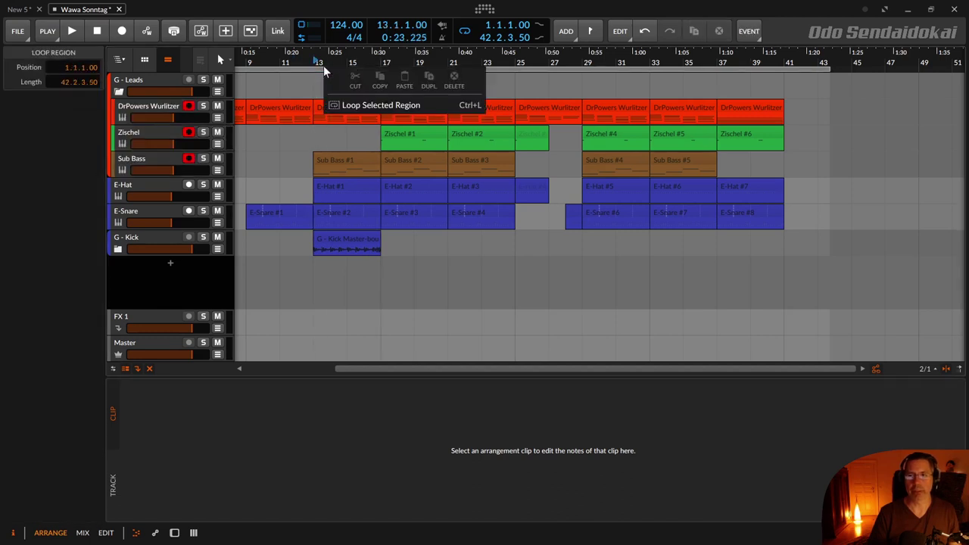
left_click(288, 89)
right_click(352, 89)
left_click(352, 89)
Select bars 13 to 17 on the expanded G - Leads group's master track and bounce the range in place
left_click_drag(380, 90, 315, 91)
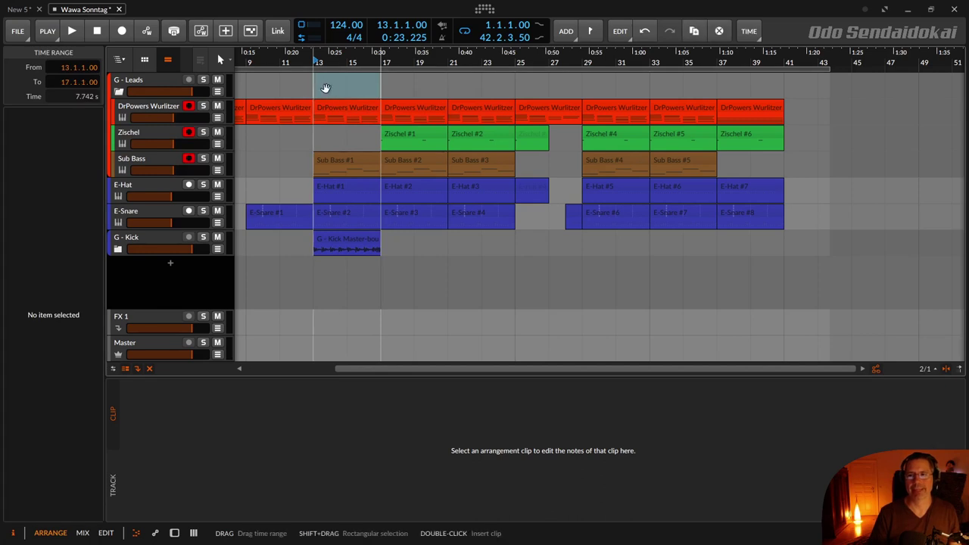
right_click(325, 88)
left_click(361, 159)
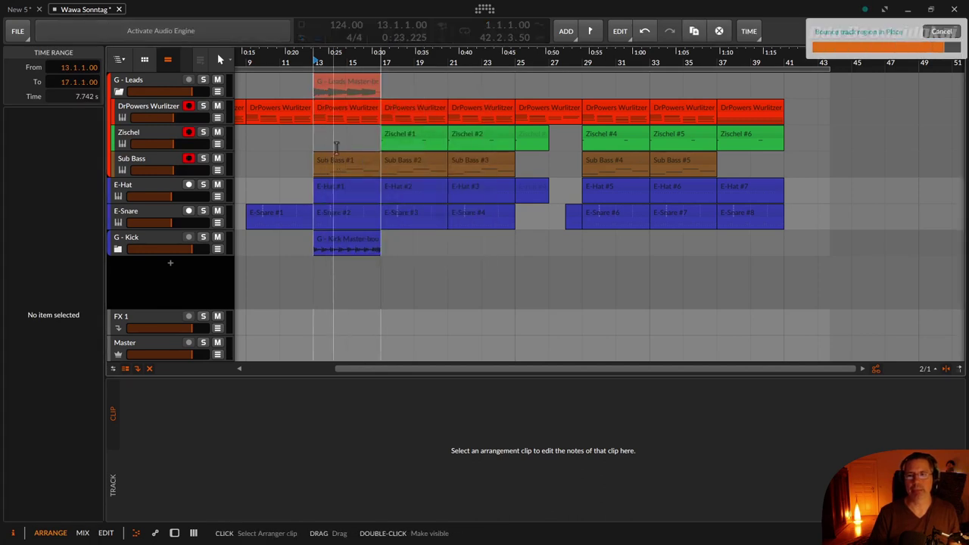
Deactivate the three child tracks DrPowers Wurlitzer, Zischel and Sub Bass, and collapse the G - Leads group
left_click(143, 113)
left_click(144, 154, "shift")
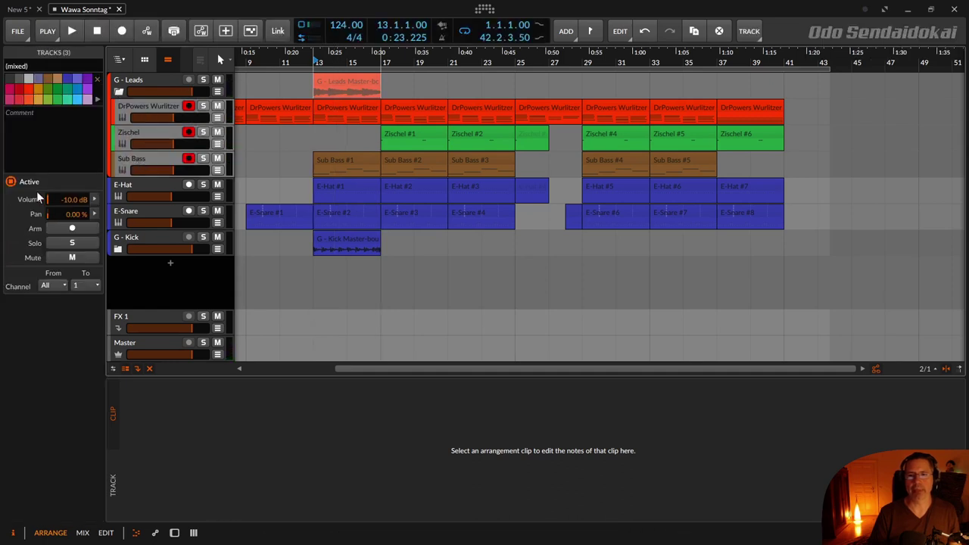
left_click(285, 136)
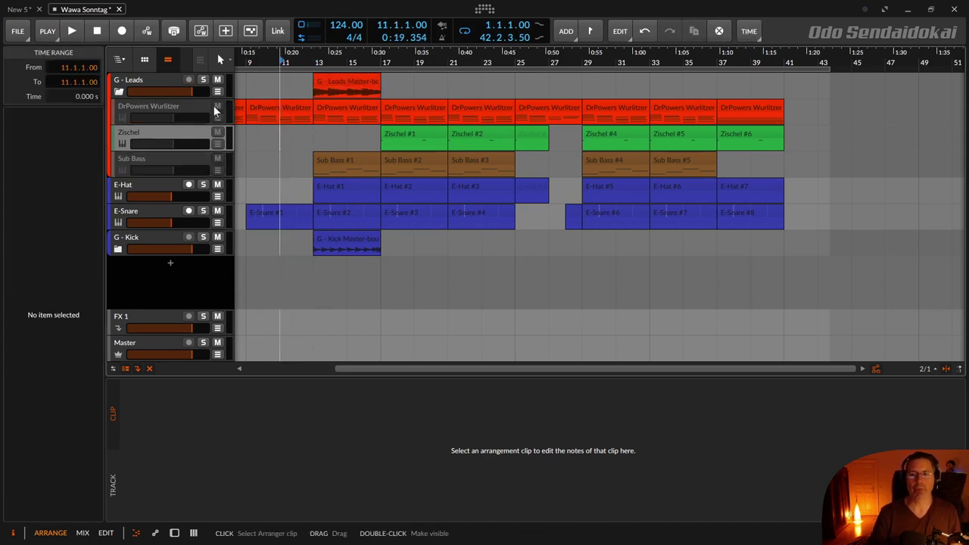
left_click(119, 92)
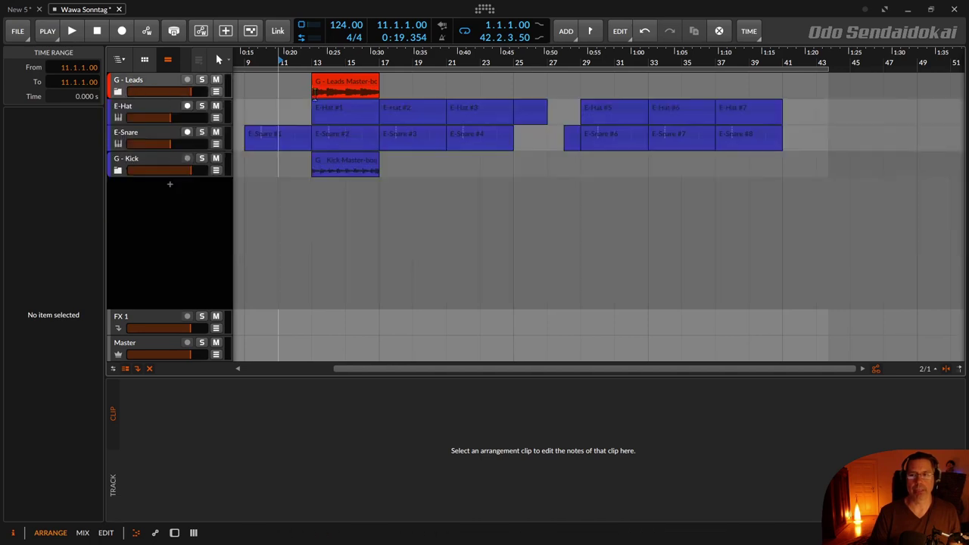
Deactivate the E-Kick track inside the G - Kick group and collapse the group
left_click(330, 161)
left_click(119, 170)
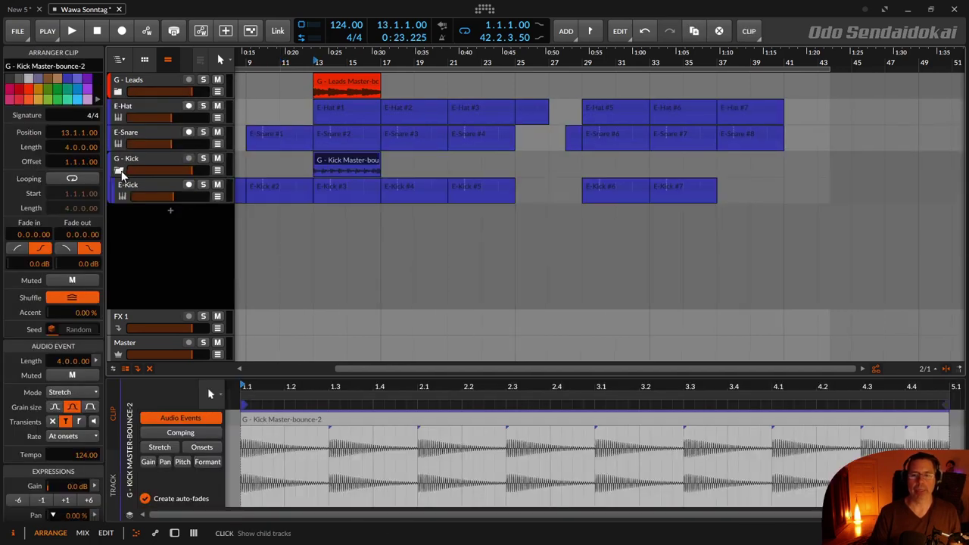
left_click(159, 191)
right_click(157, 187)
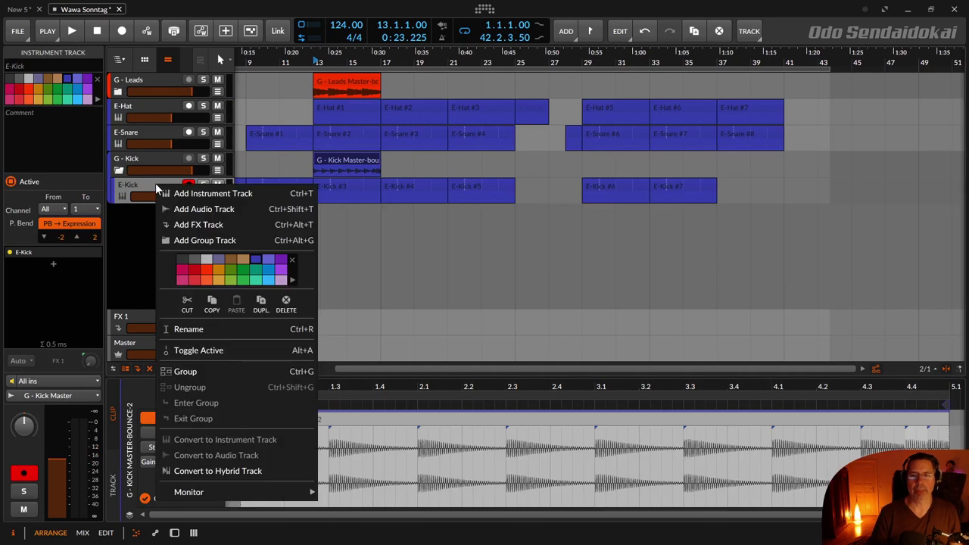
left_click(208, 349)
left_click(120, 170)
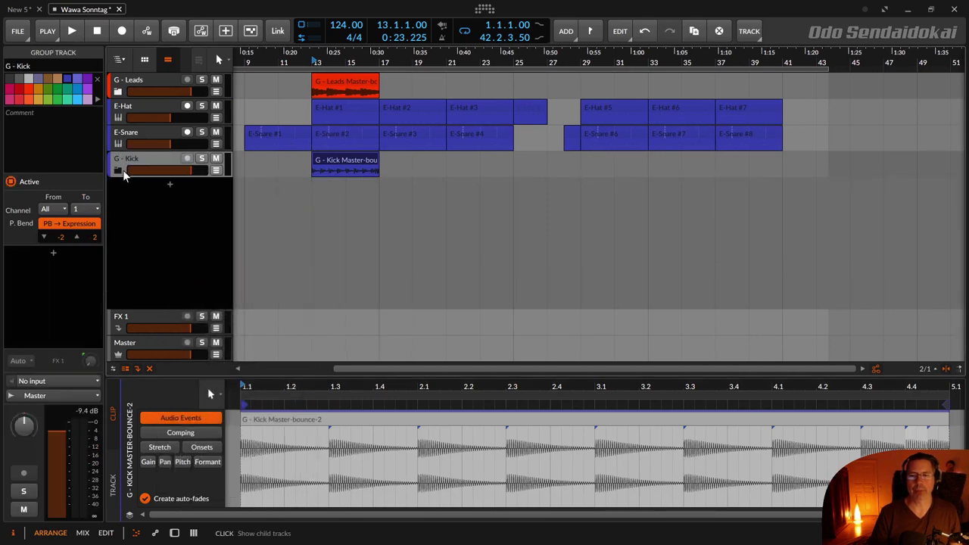
Open the G - Kick bounced clip in an enlarged editor, select its audio event and fit the whole clip in view
left_click(337, 162)
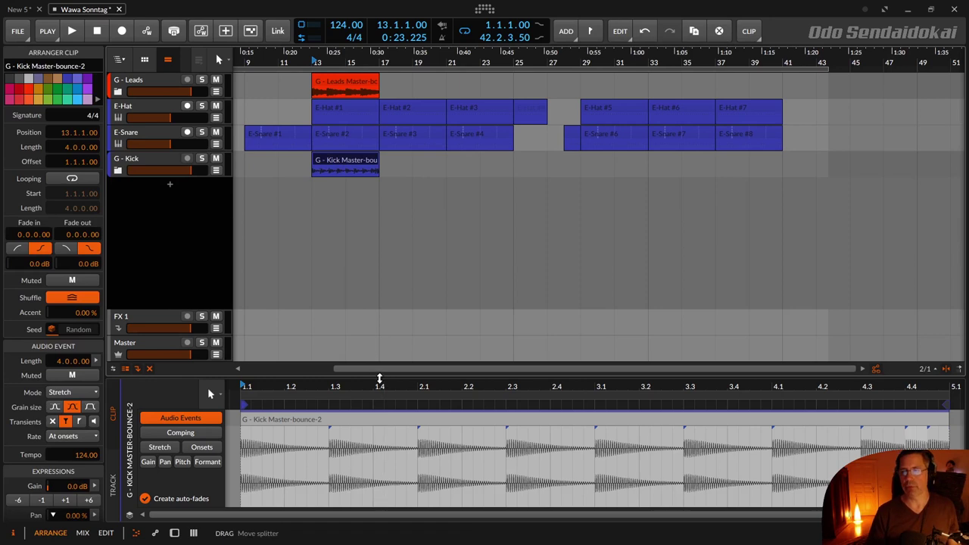
left_click_drag(378, 377, 354, 246)
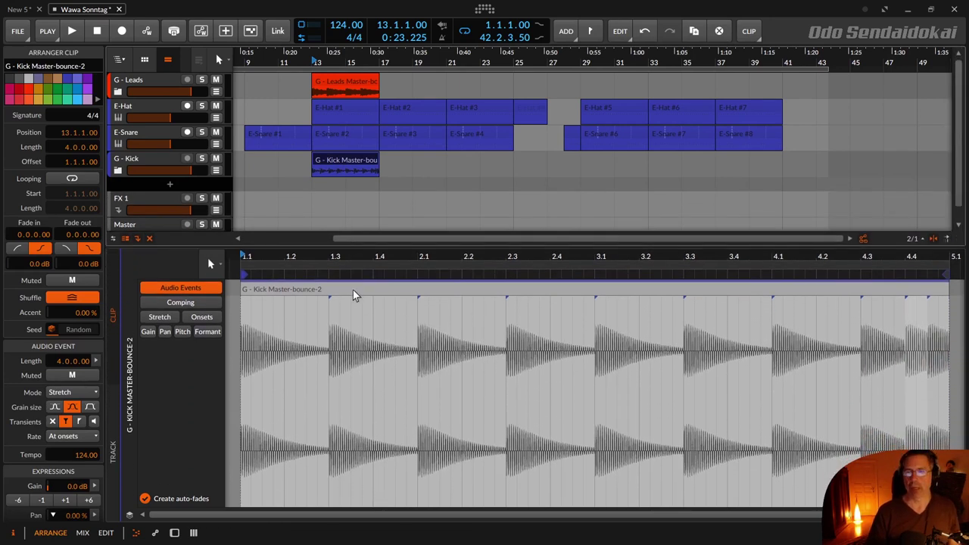
left_click(327, 296)
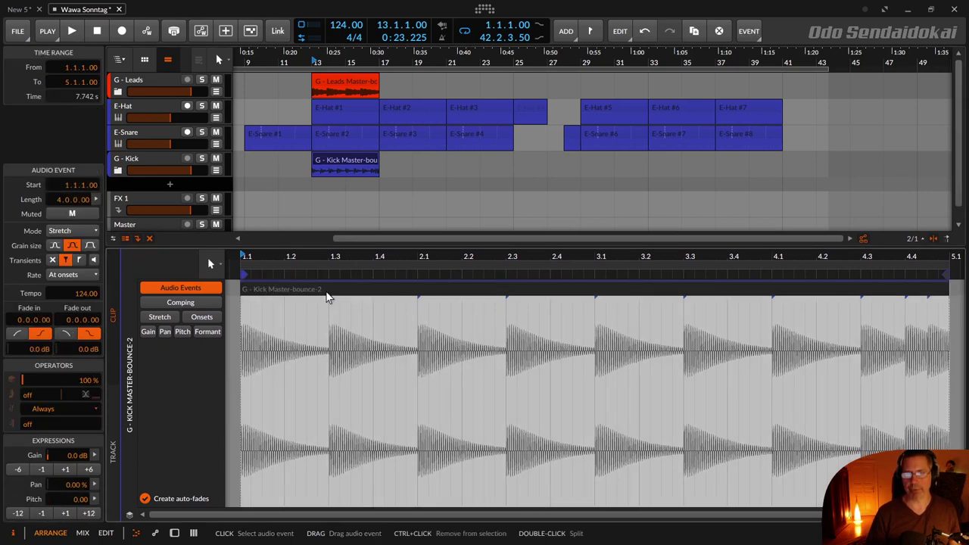
left_click_drag(340, 259, 330, 302)
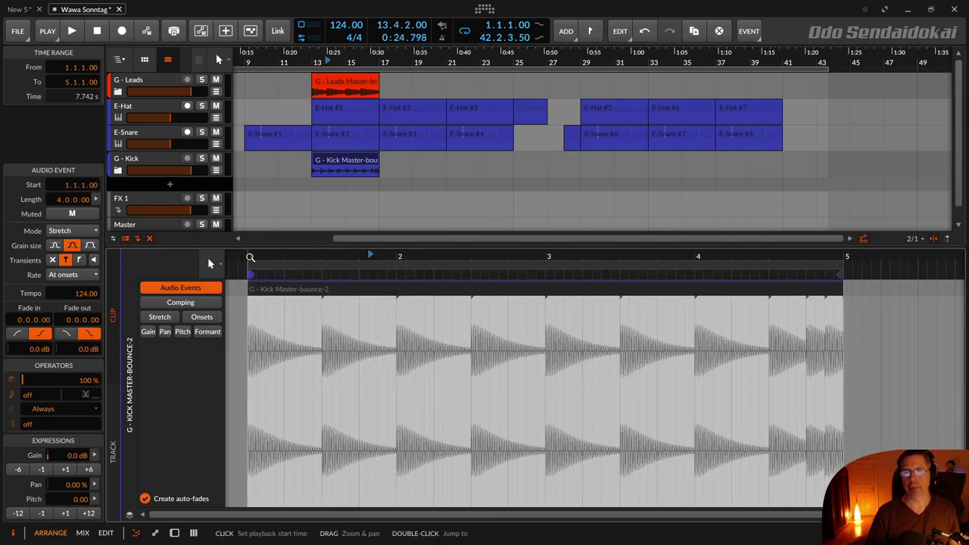
Solo the G - Kick group track and play its bounced clip from bar 13
left_click(201, 158)
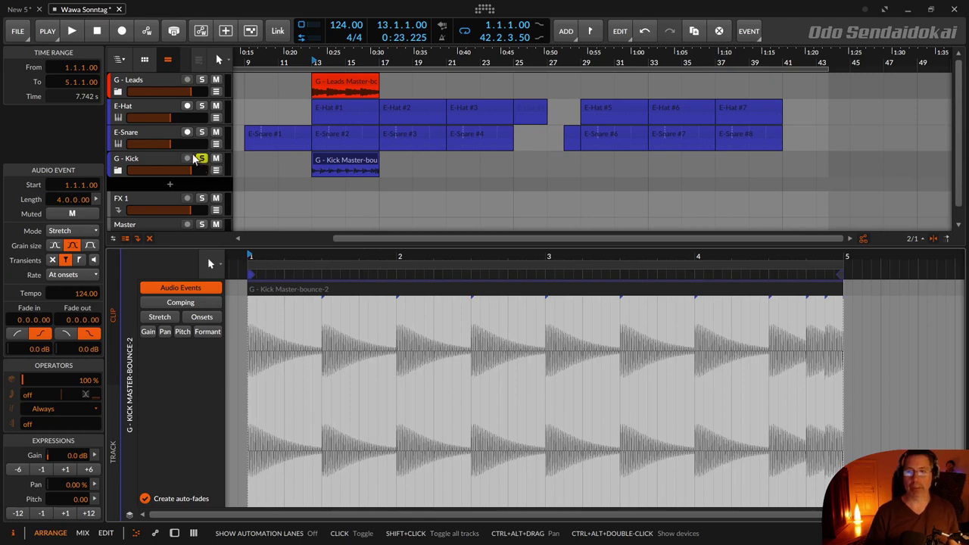
left_click(324, 160)
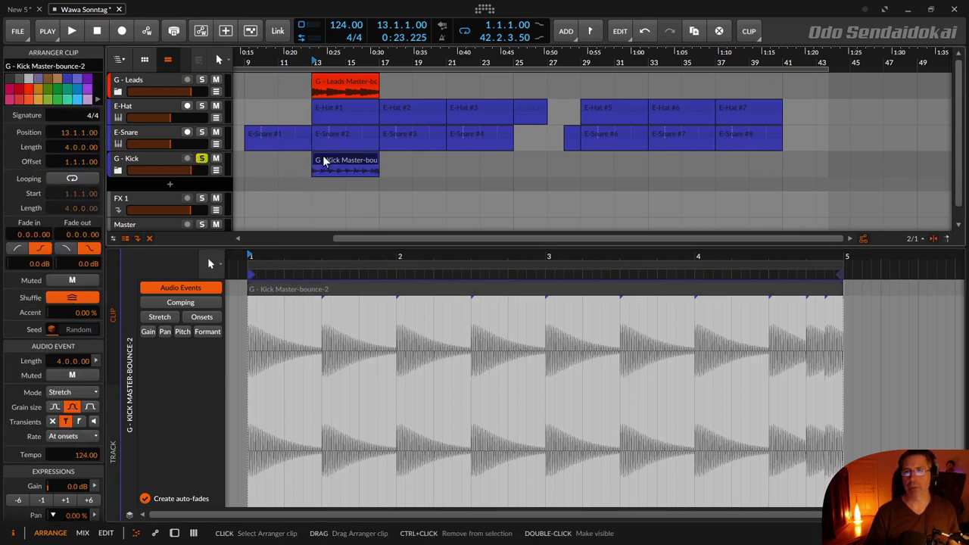
key("space")
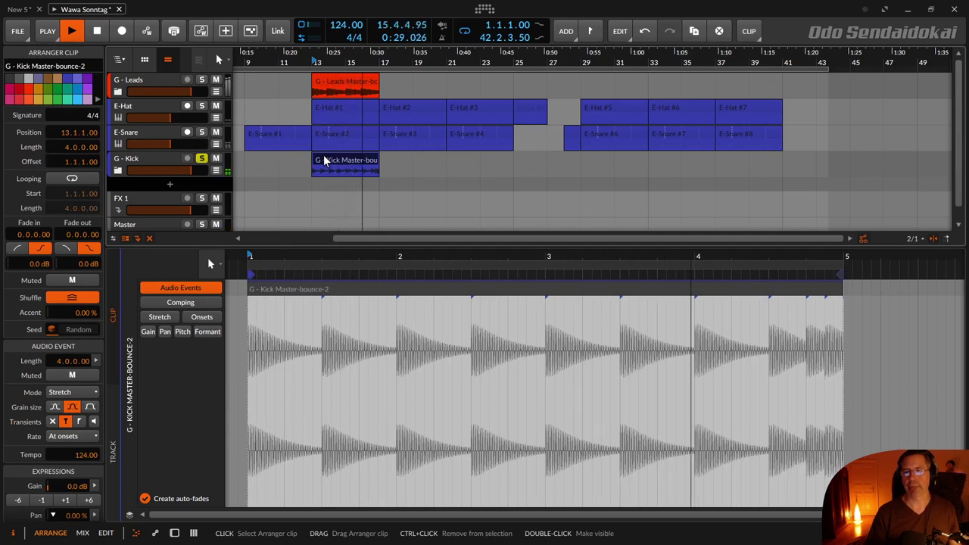
key("space")
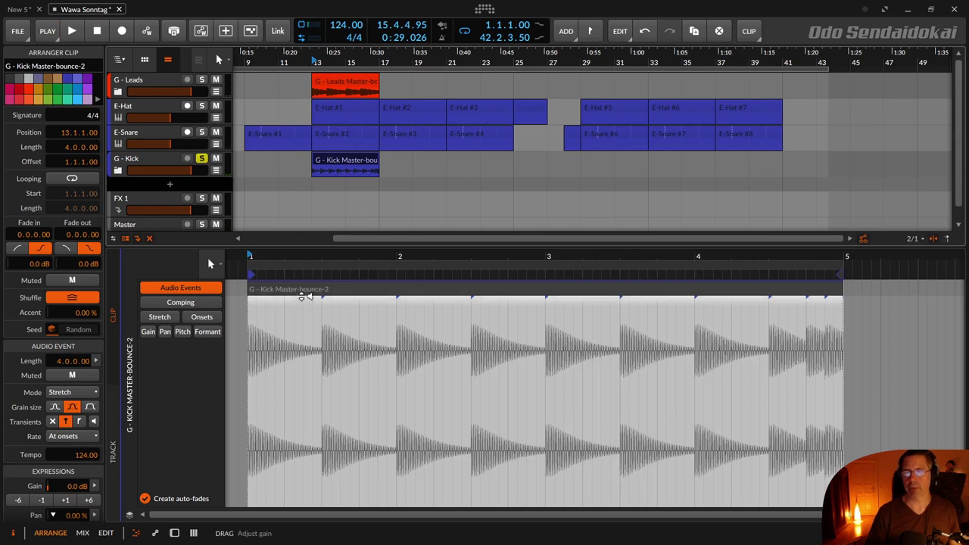
Slice the G - Kick bounced audio event in place on the 1/2 straight beat grid
left_click(304, 293)
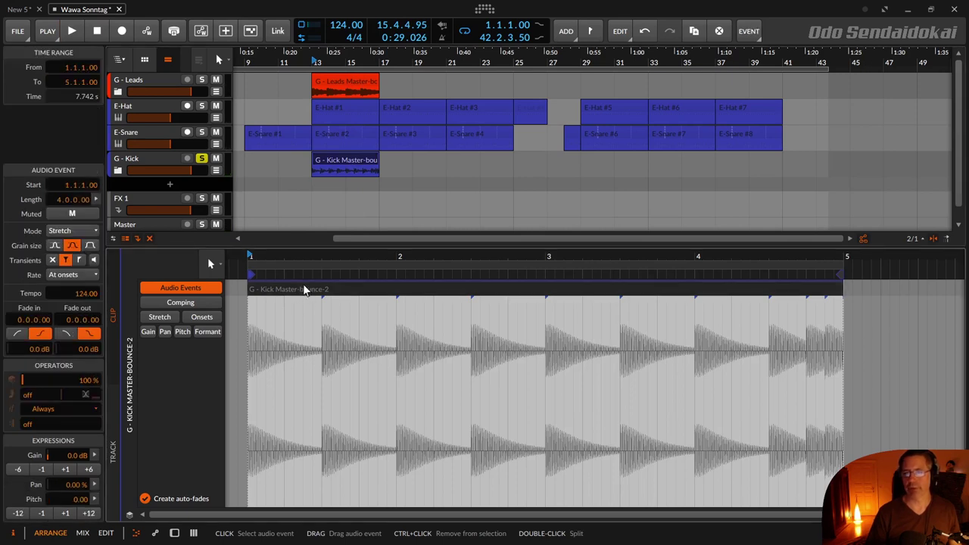
right_click(303, 291)
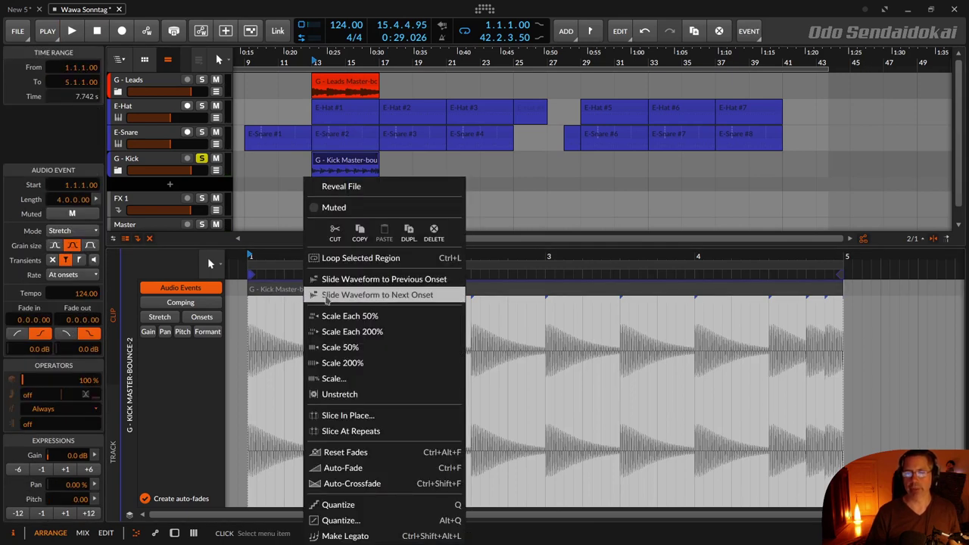
left_click(373, 415)
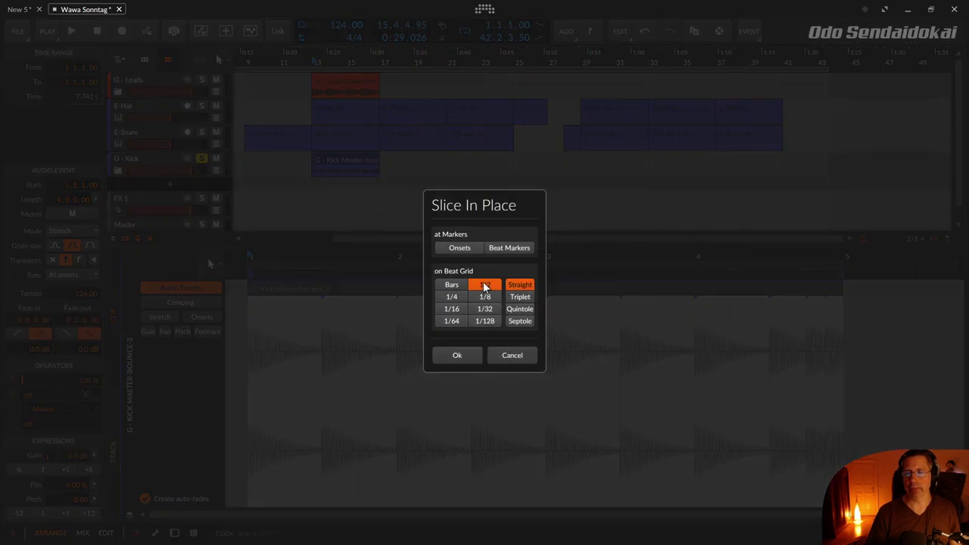
left_click(457, 356)
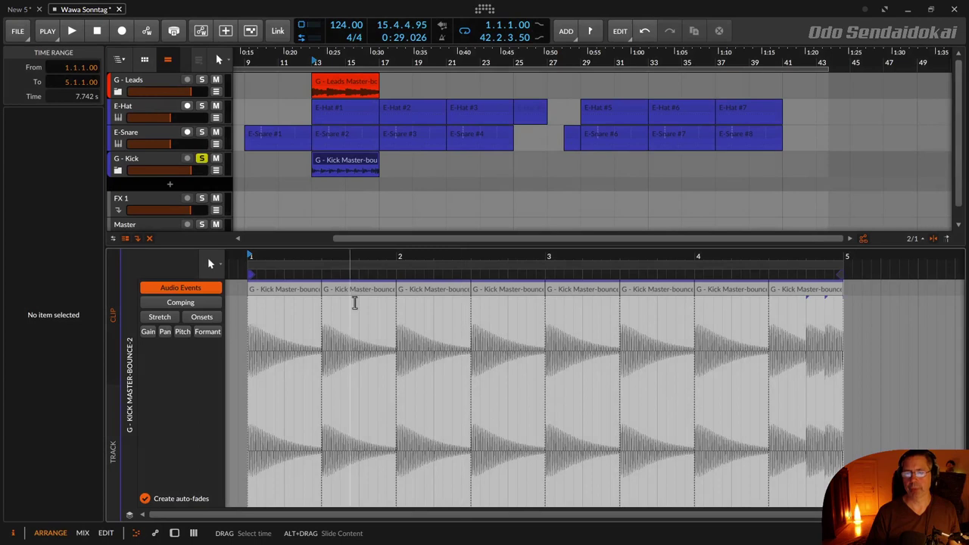
Shorten the first seven kick slices to one beat with fade-outs of about 0.0.1.59, and play the result from bar 13
left_click(723, 292)
left_click(287, 293, "shift")
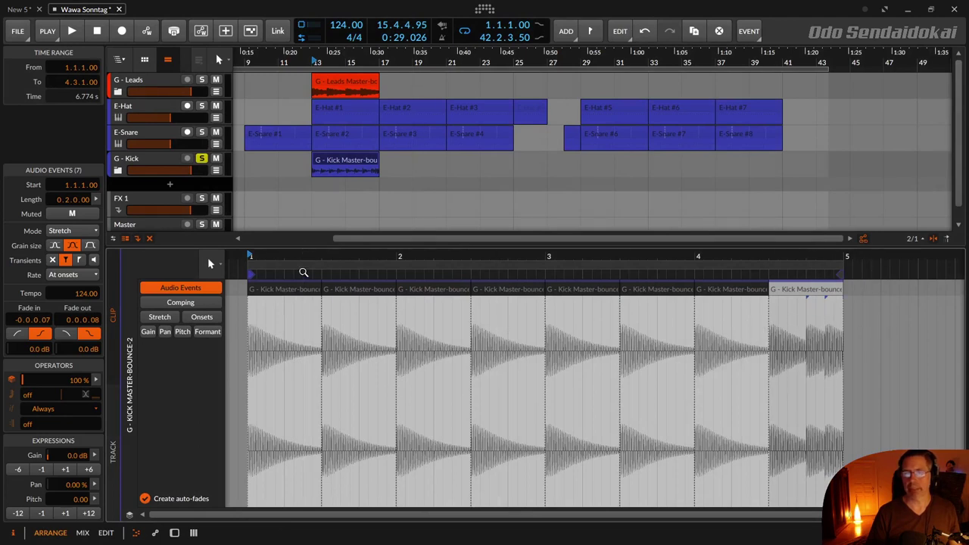
left_click_drag(321, 289, 269, 306)
left_click_drag(266, 299, 274, 281)
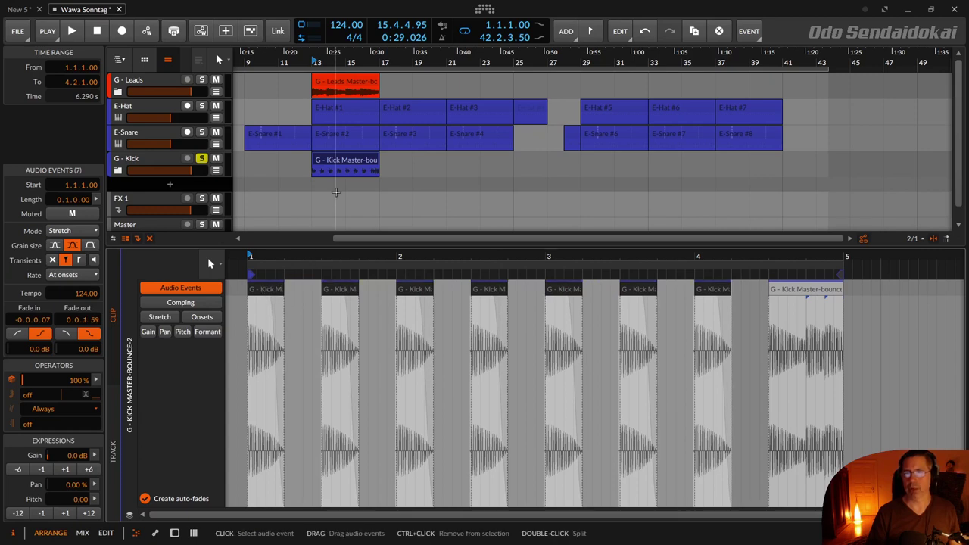
key("space")
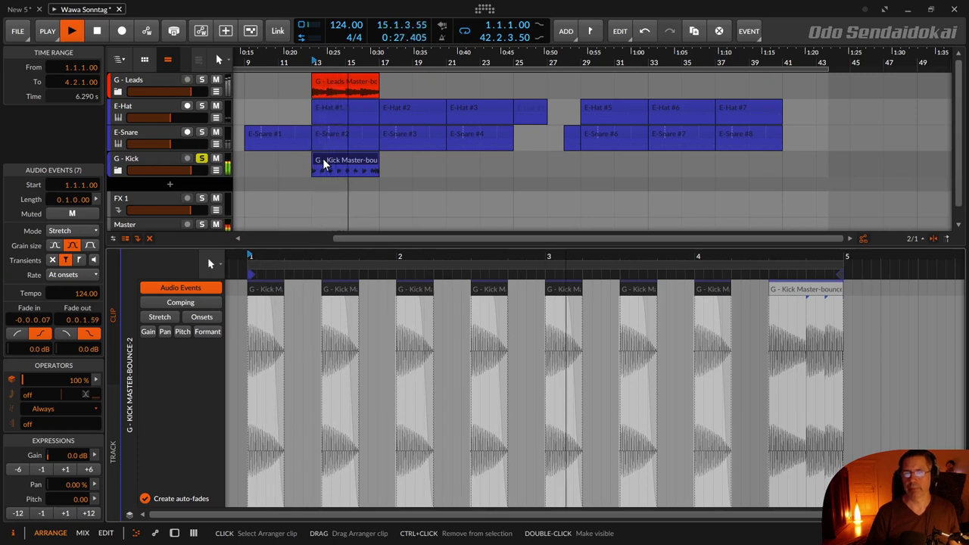
key("space")
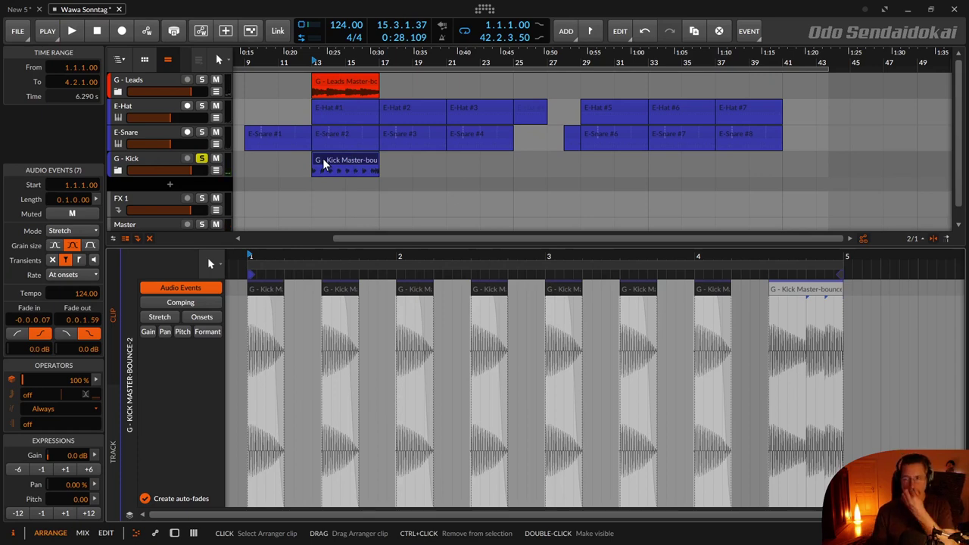
Split the last kick slice at its two later hits, at 4.4 and 4.4.3
left_click_drag(771, 265, 629, 339)
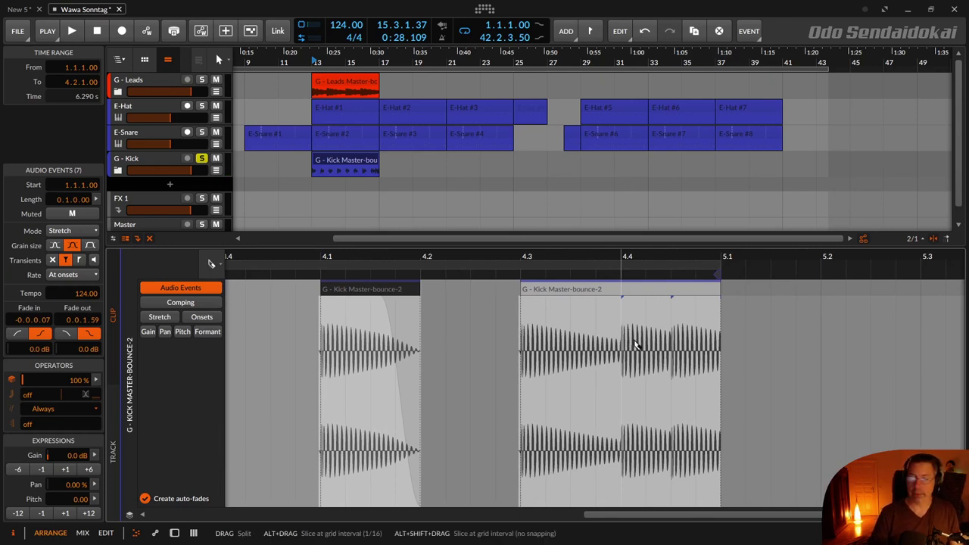
left_click(626, 314)
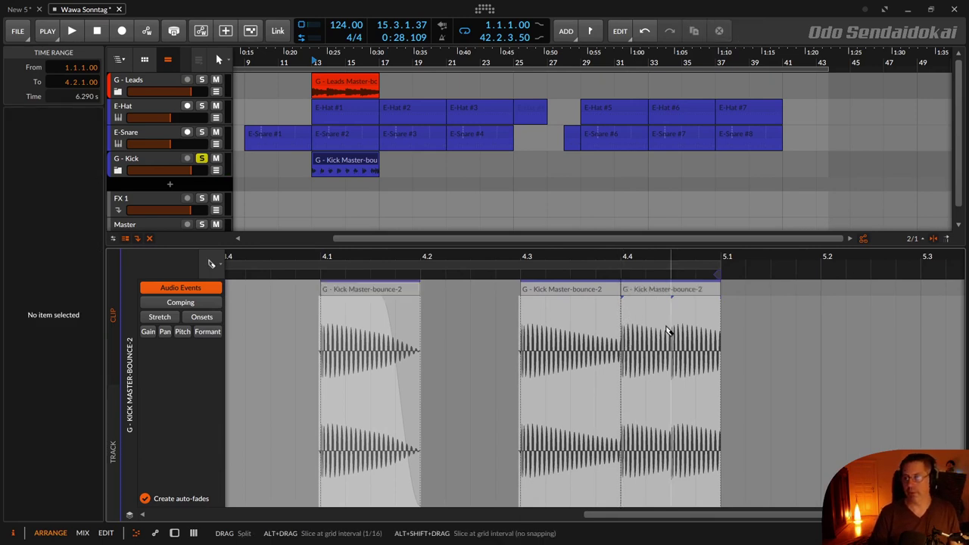
left_click(671, 326)
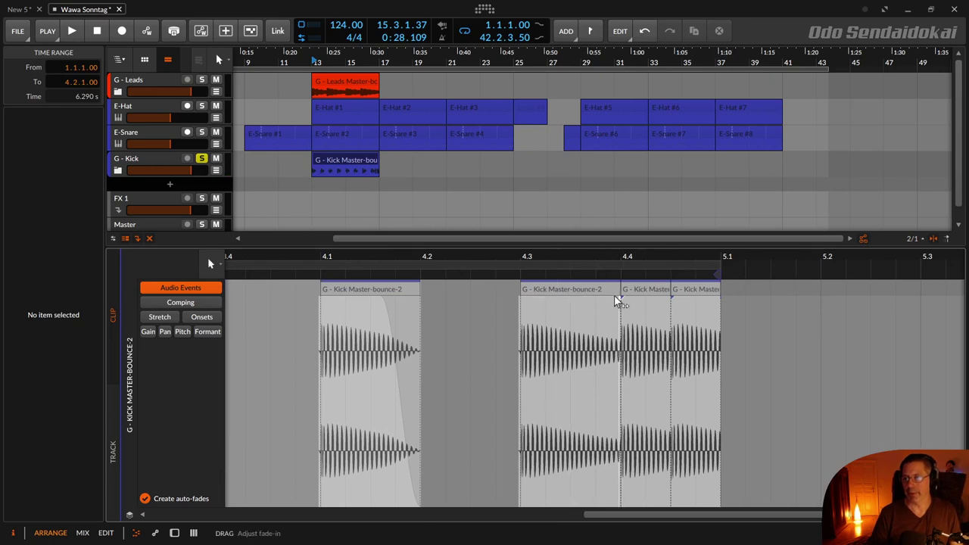
Lengthen the fade-out of the kick slice starting at 4.3 so it begins about midway between 4.3.3 and 4.3.4
left_click_drag(608, 273, 547, 303)
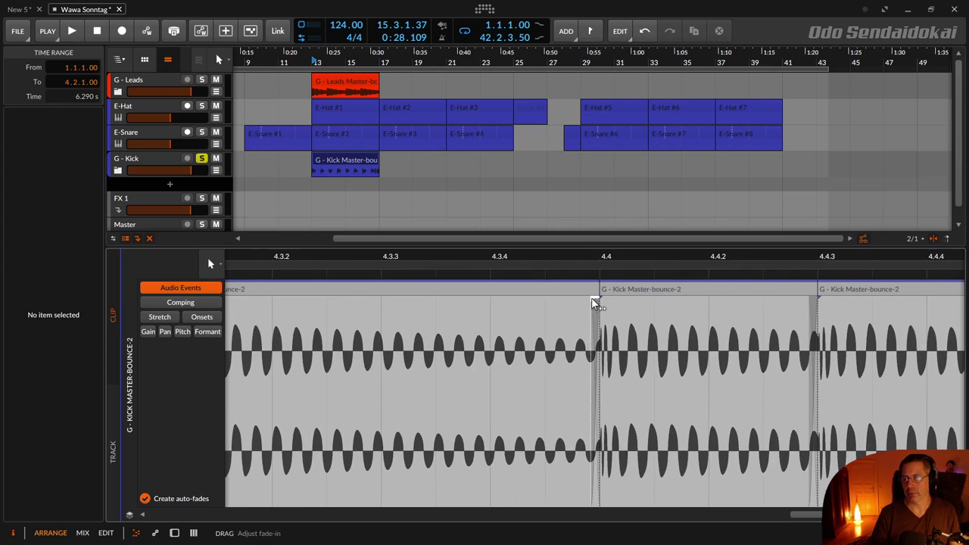
left_click_drag(602, 300, 444, 336)
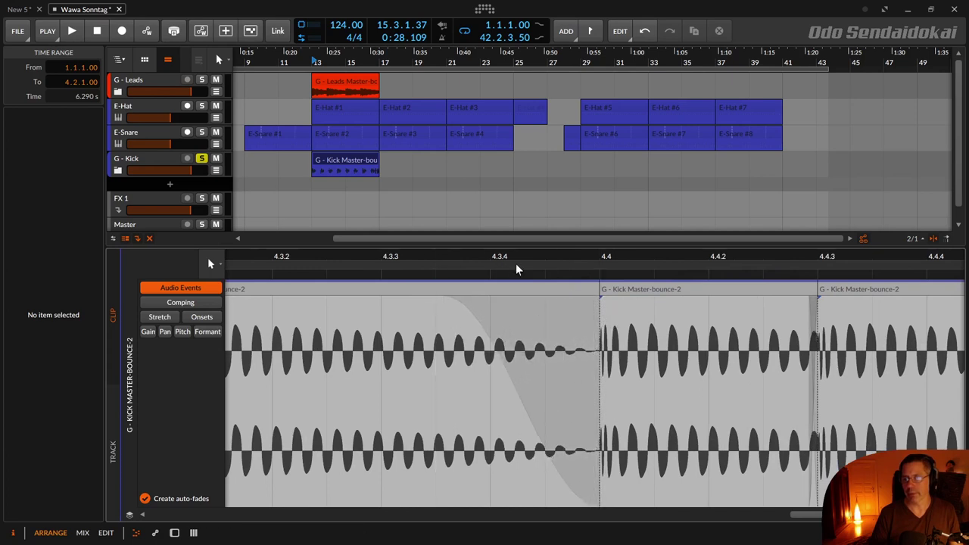
left_click_drag(817, 259, 594, 288)
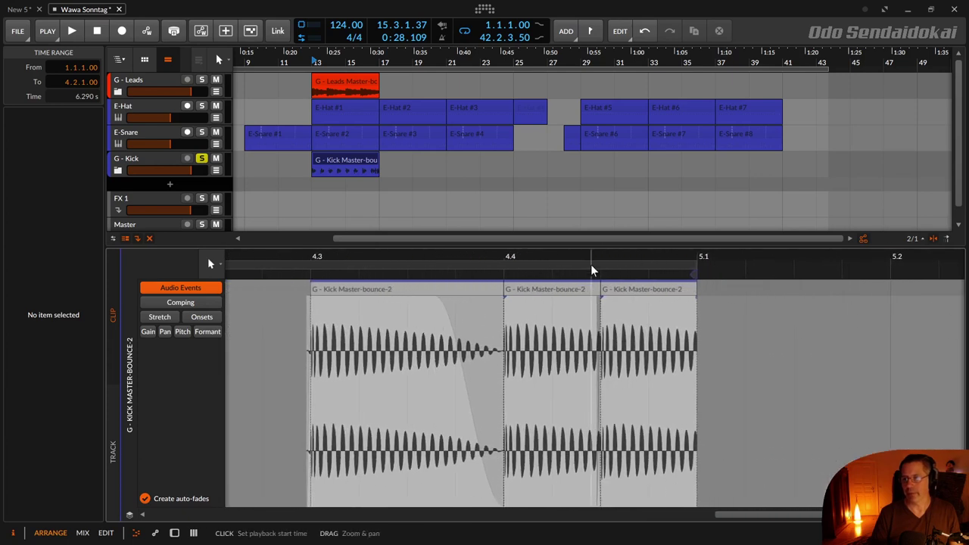
Lengthen the fade-out of the slice at 4.4, shifting the last slice to 4.4.3.25 for access and returning it to 4.4.3.00
left_click(590, 258)
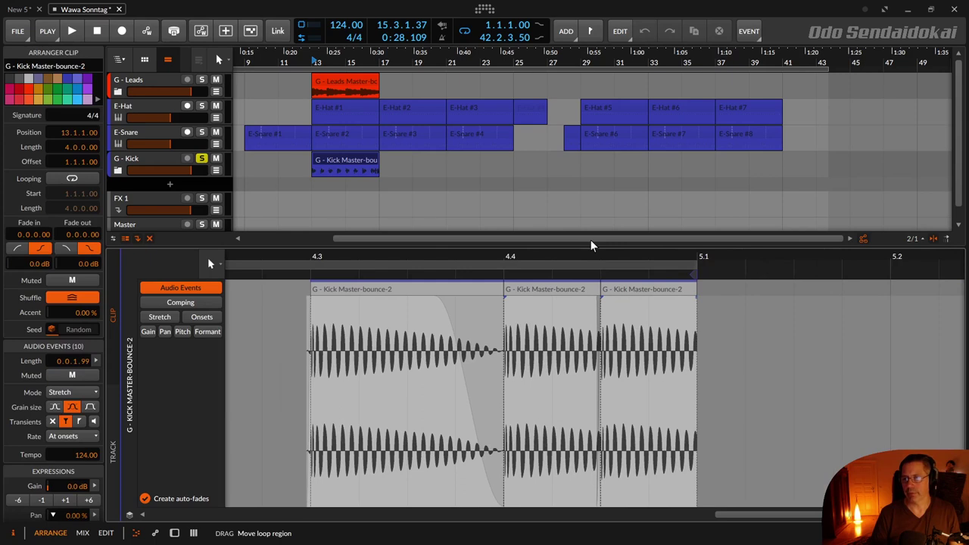
left_click_drag(590, 256, 539, 259)
left_click_drag(602, 295, 648, 295)
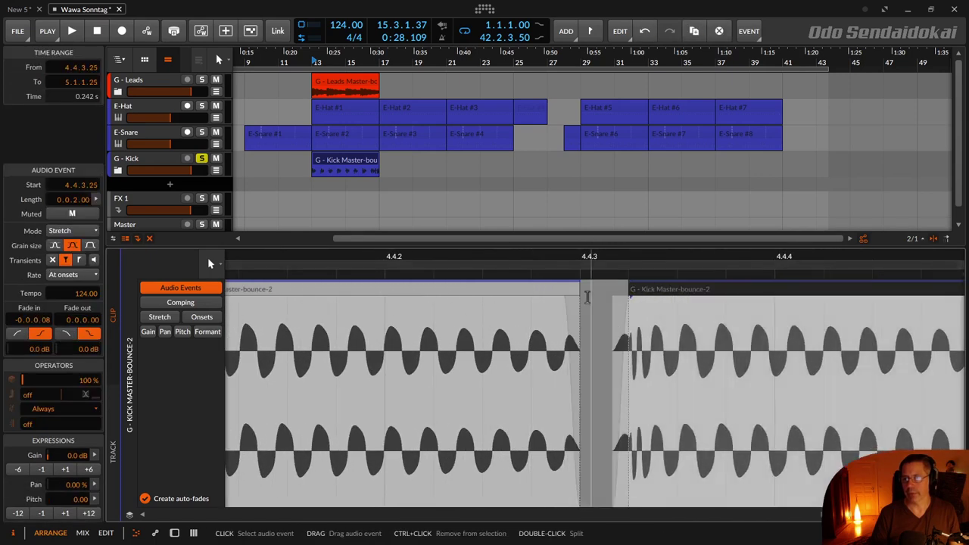
left_click_drag(565, 300, 461, 320)
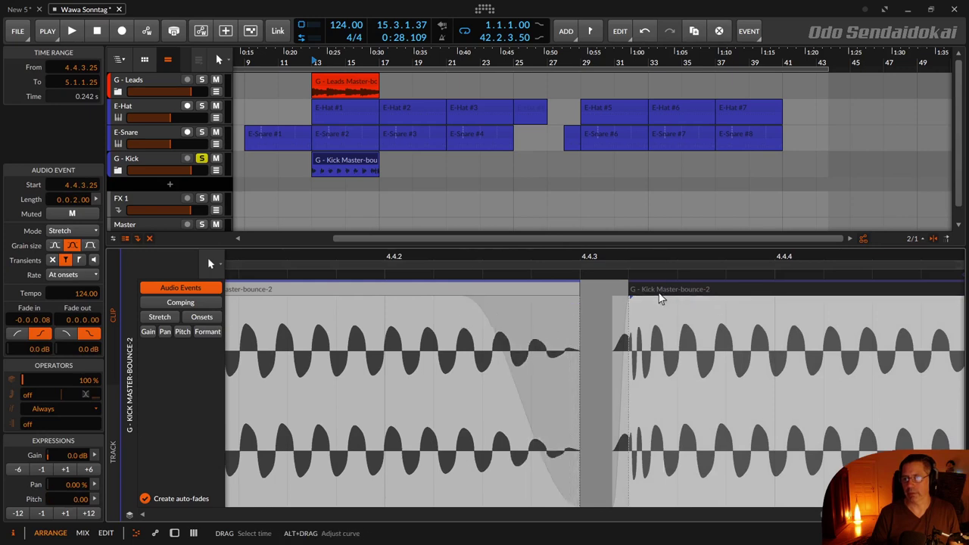
left_click_drag(659, 295, 516, 271)
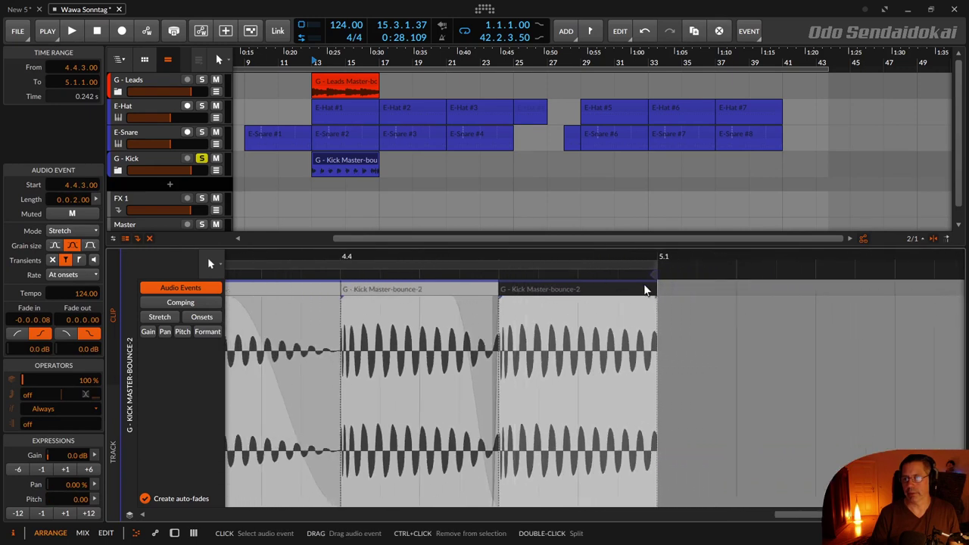
Give the last kick slice a fade-out of about 0.0.0.37 and play the edited clip from bar 13
left_click_drag(652, 297, 625, 303)
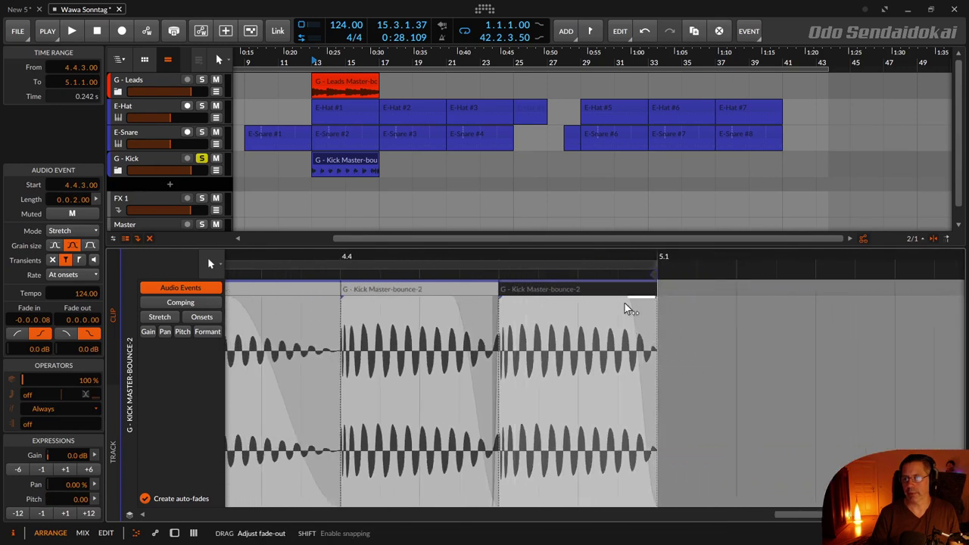
left_click_drag(499, 261, 822, 261)
left_click_drag(393, 261, 462, 259)
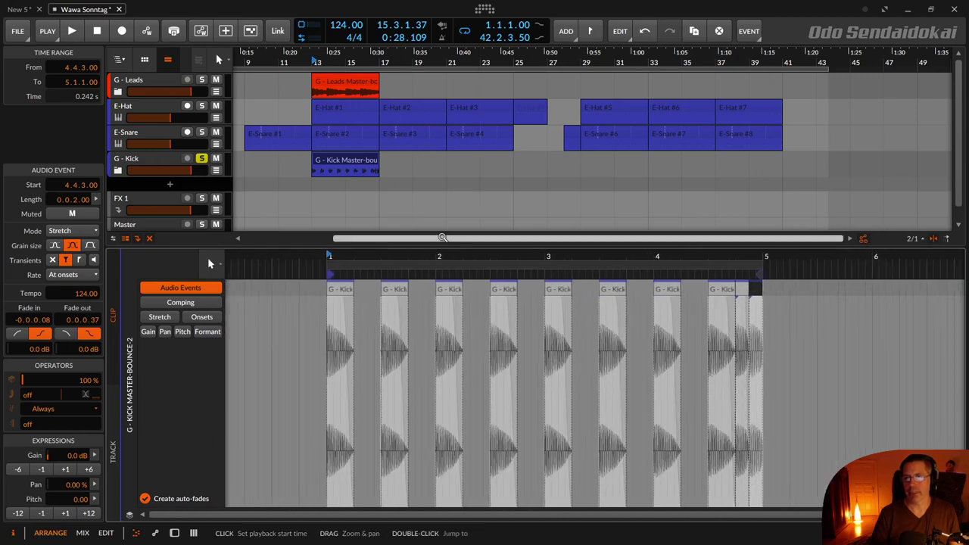
key("space")
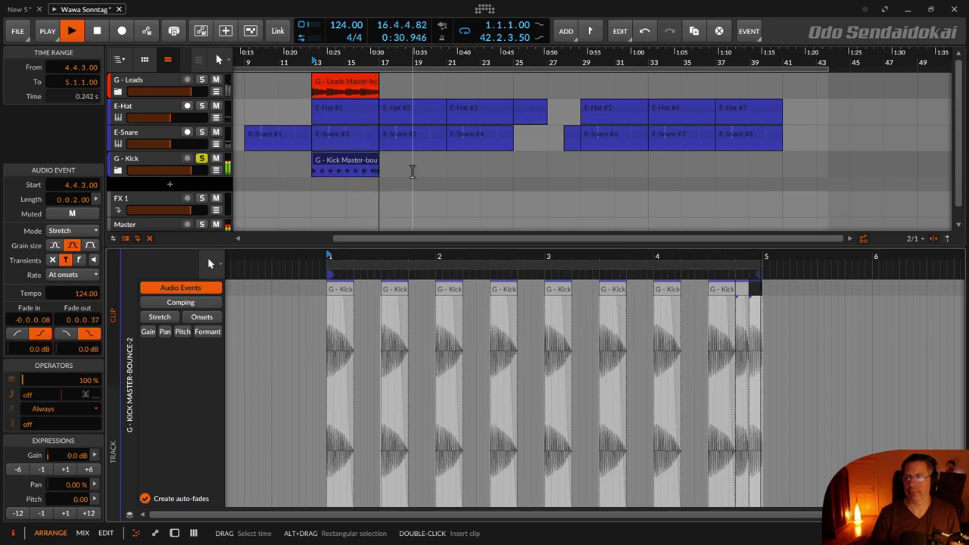
key("space")
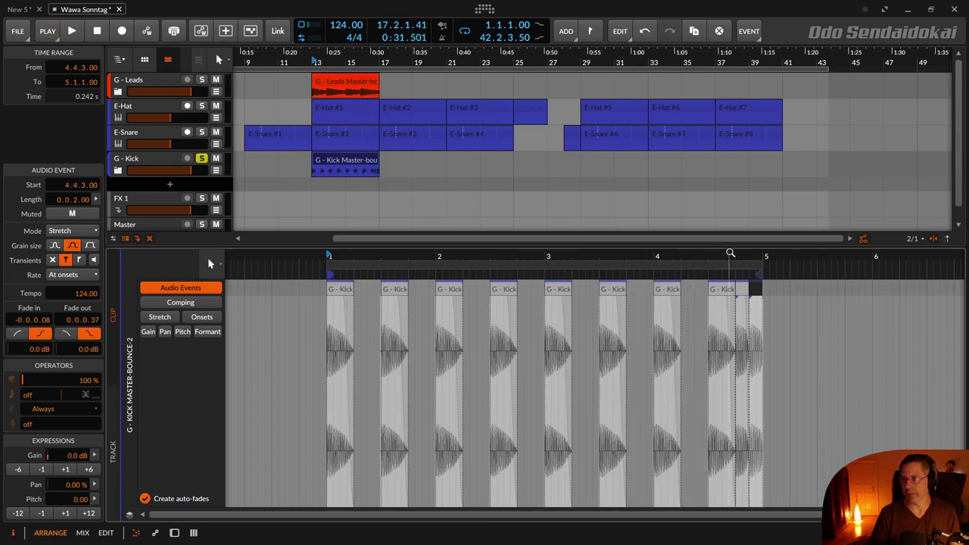
Examine the edited G - Kick slices, the fades around 4.4 and the clip's place in the arrangement
left_click_drag(738, 260, 584, 259)
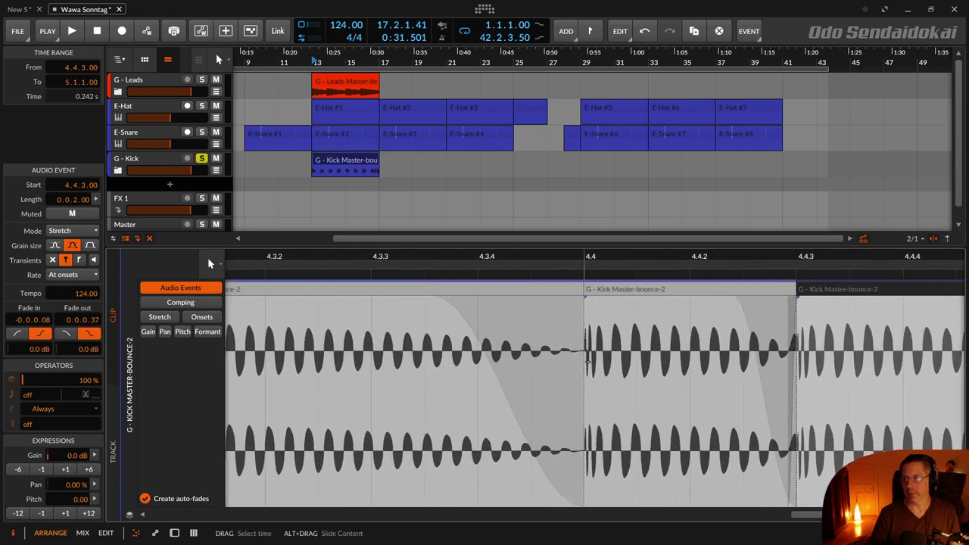
left_click_drag(659, 256, 720, 255)
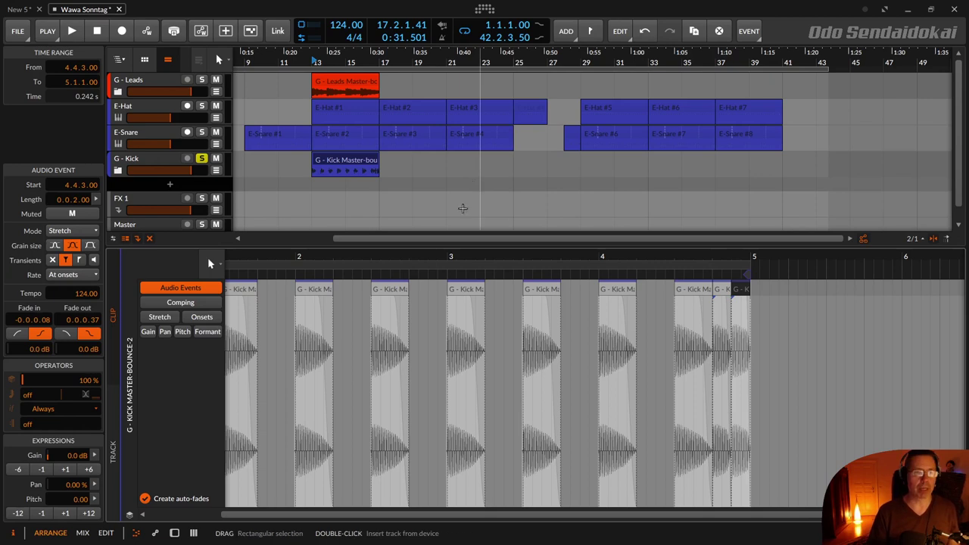
left_click_drag(360, 255, 497, 256)
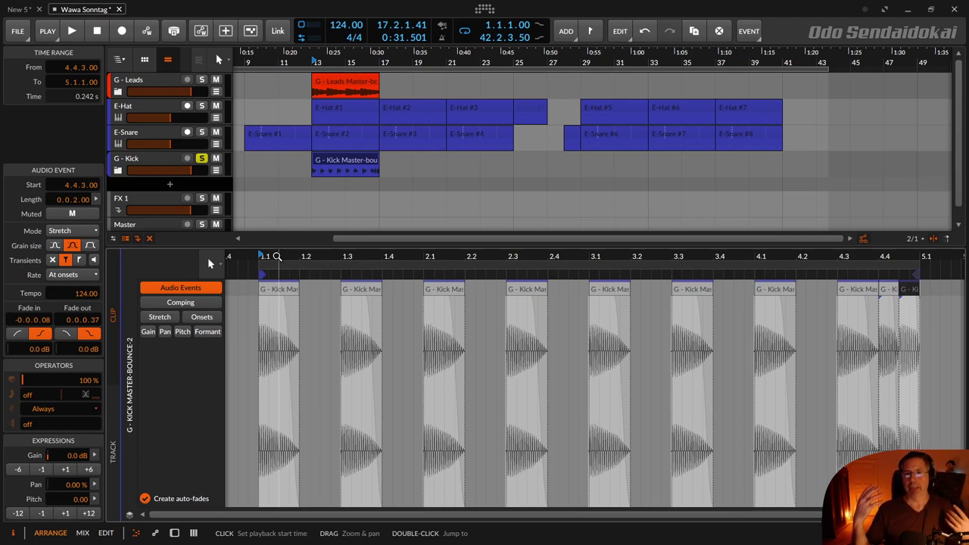
left_click(290, 200)
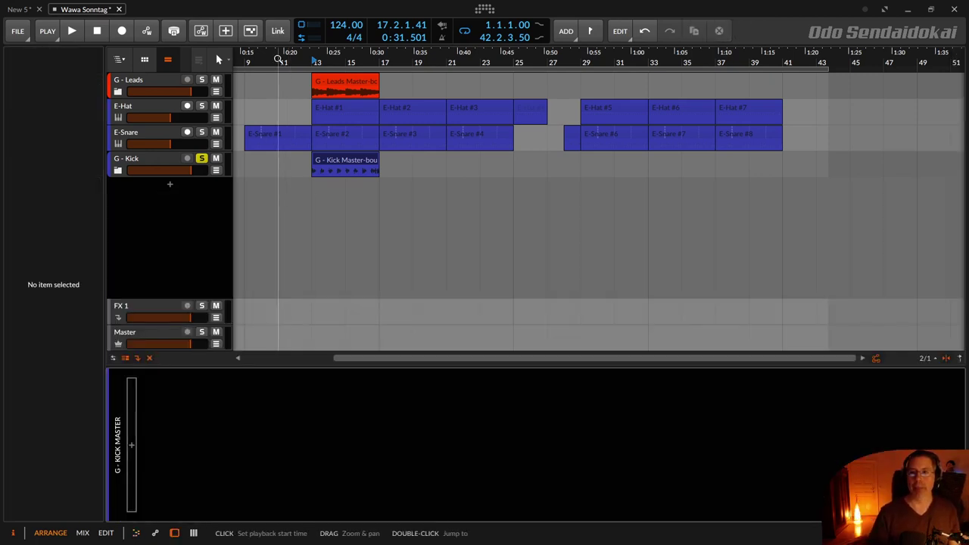
mouse_move(311, 64)
left_mouse_down()
mouse_move(324, 79)
mouse_move(319, 62)
mouse_move(309, 64)
left_mouse_up()
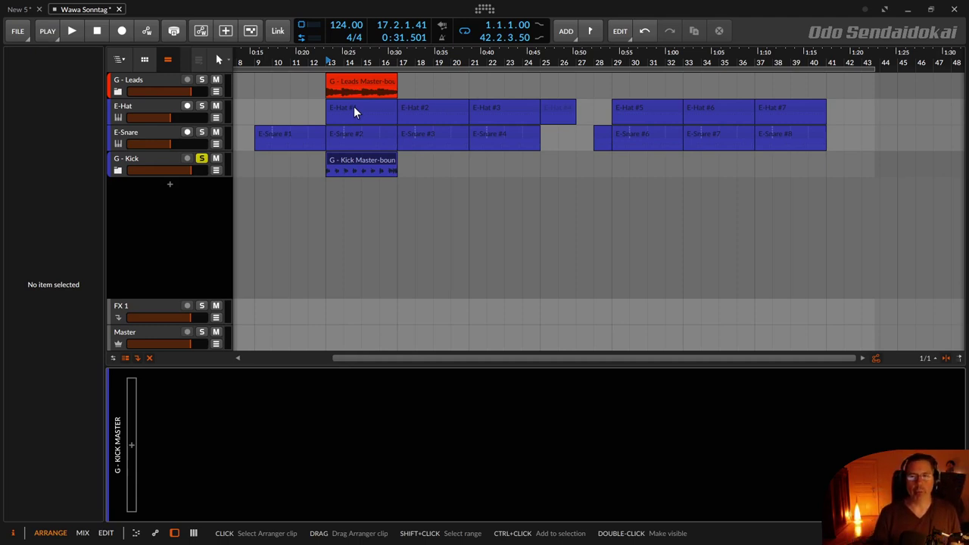
double_click(345, 166)
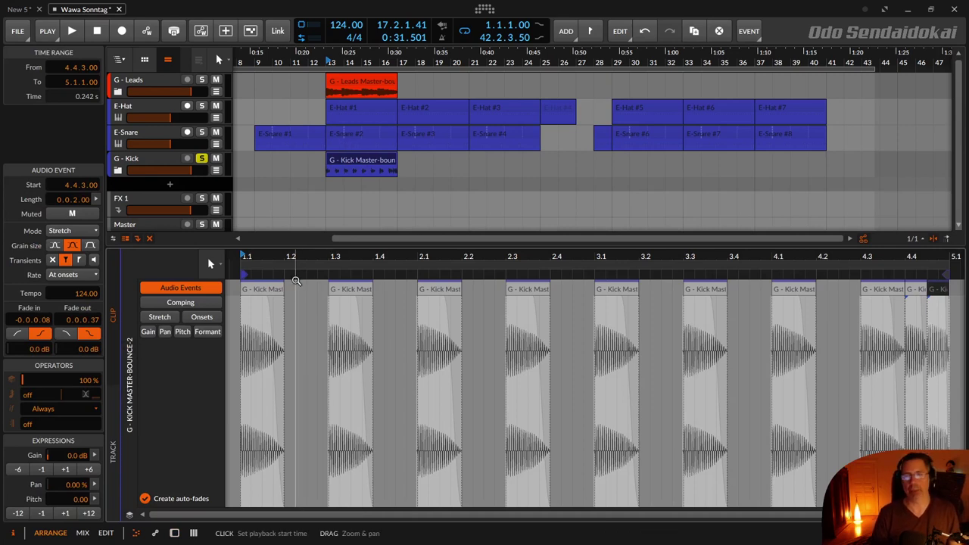
left_click_drag(289, 256, 291, 287)
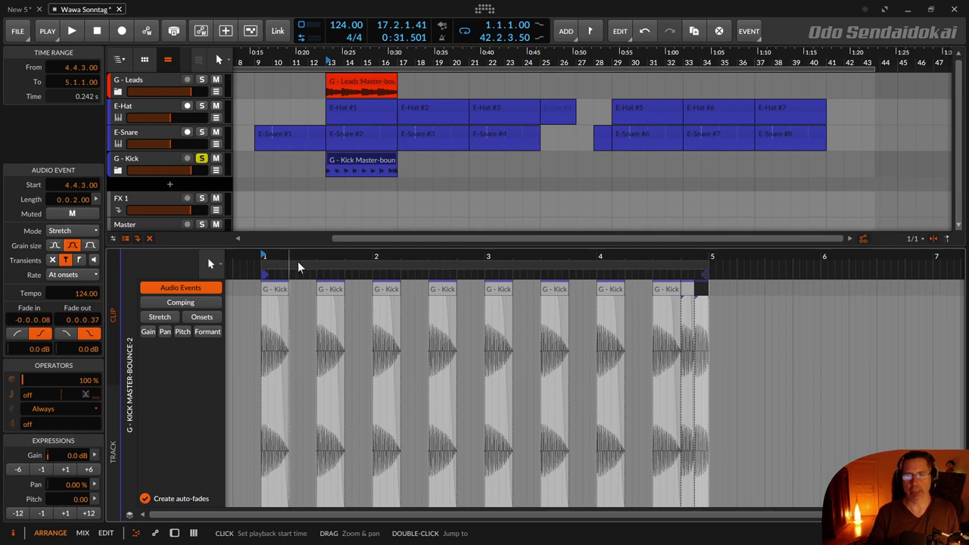
left_click_drag(301, 256, 327, 285)
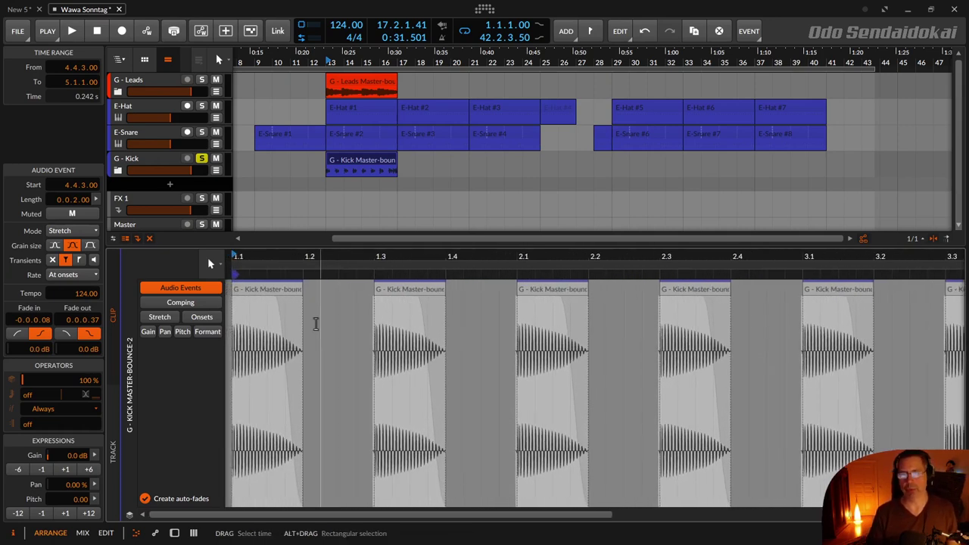
left_click_drag(306, 256, 312, 255)
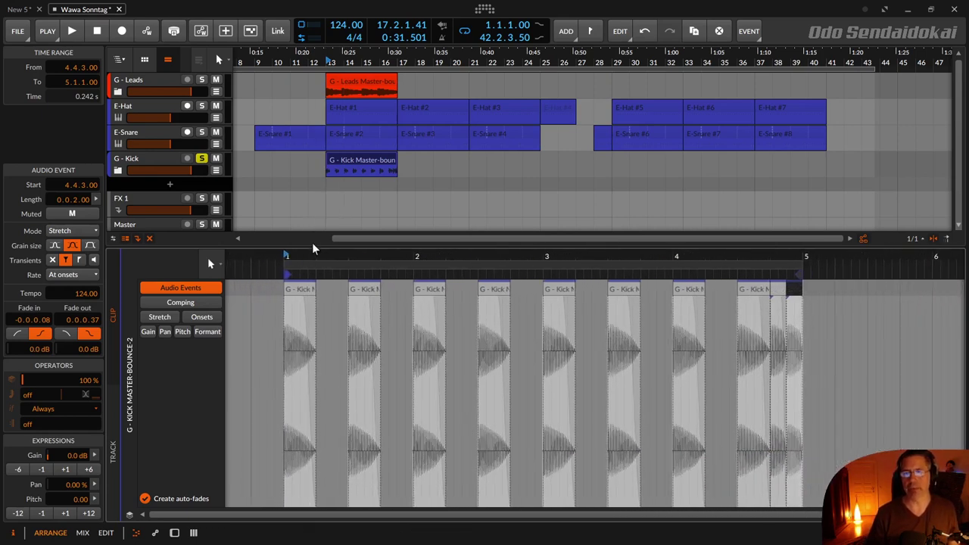
Make the arranger area taller than the clip editor and select the bounced clip on the G - Kick track
left_click_drag(313, 247, 318, 332)
left_click(346, 162)
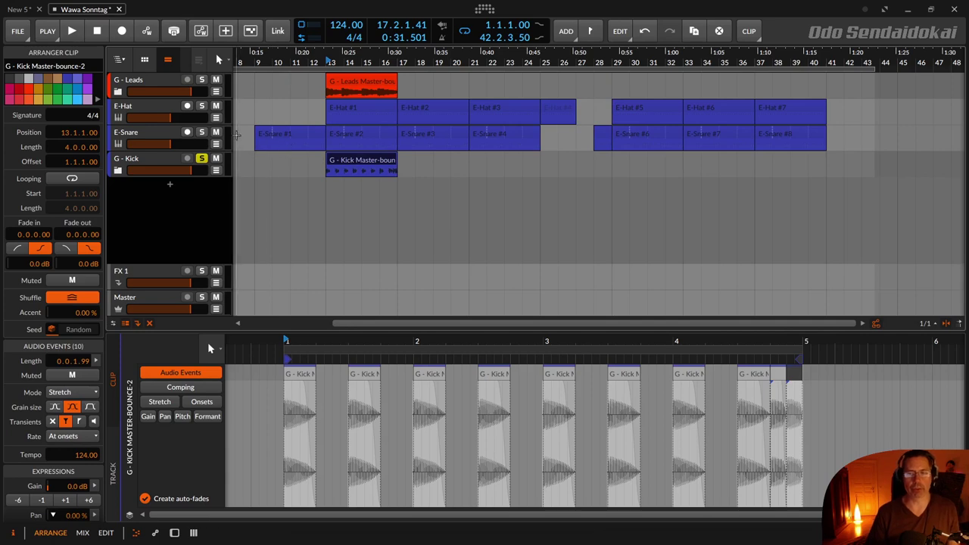
Set the playback start position to bar 13, where the bounced G - Leads and G - Kick clips begin
key("space")
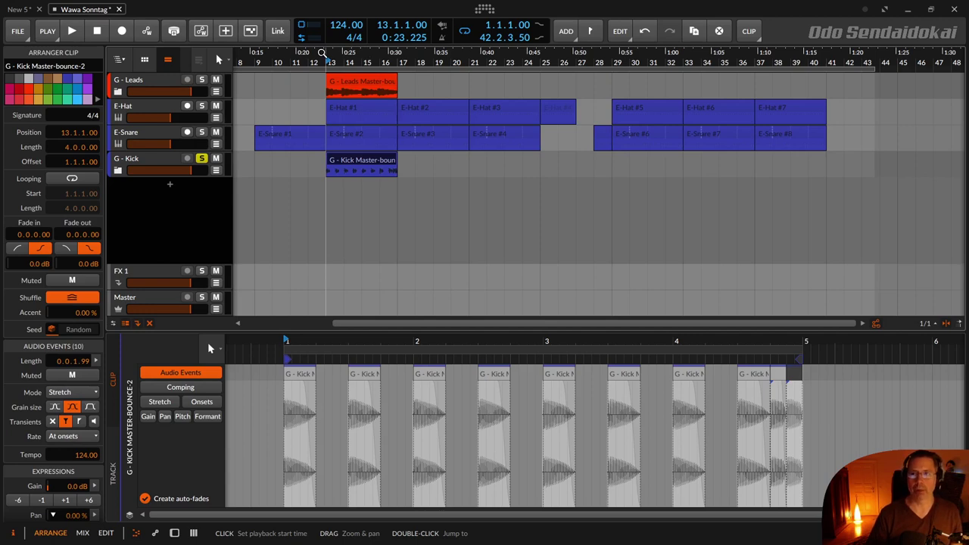
mouse_move(321, 53)
left_mouse_down()
mouse_move(309, 53)
mouse_move(309, 67)
left_mouse_up()
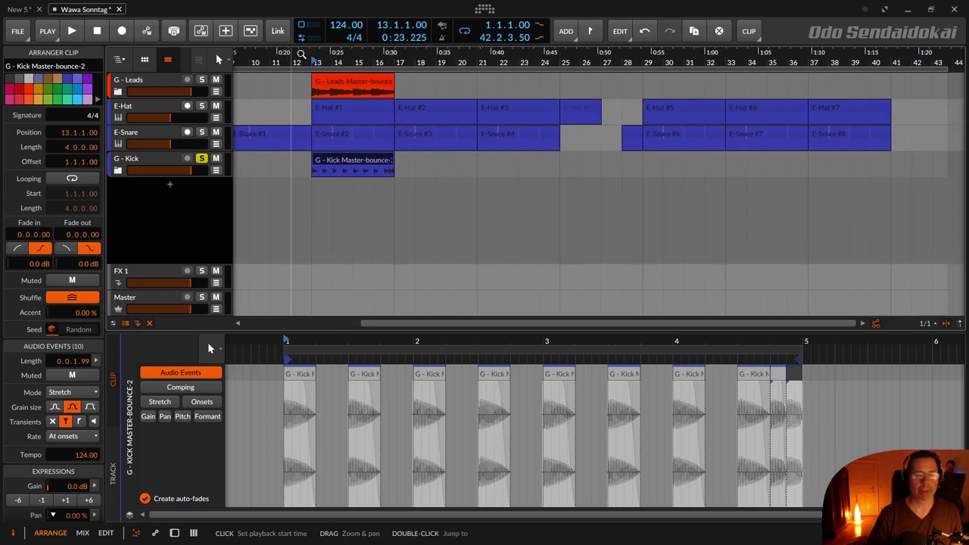
left_click(302, 55)
left_click(311, 58)
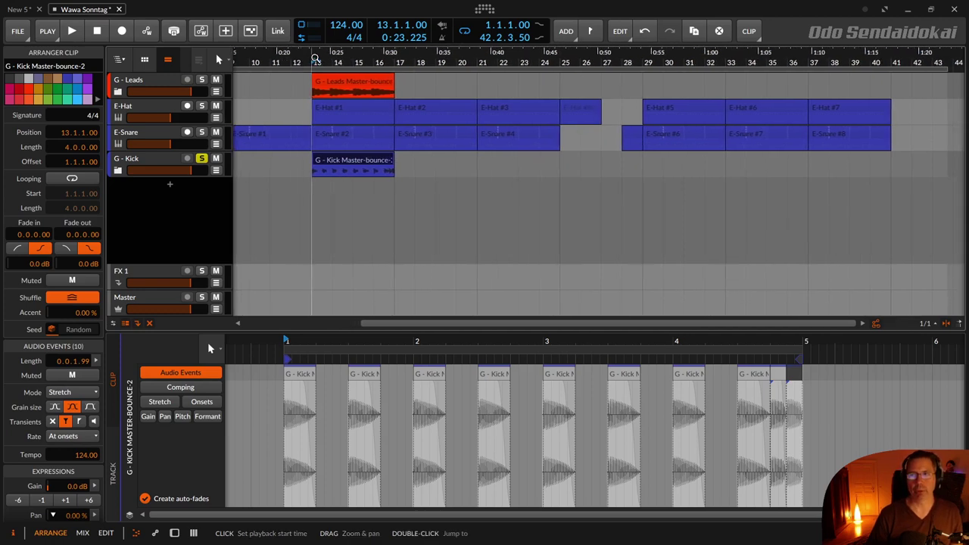
mouse_move(316, 59)
left_mouse_down()
mouse_move(294, 69)
mouse_move(287, 57)
left_mouse_up()
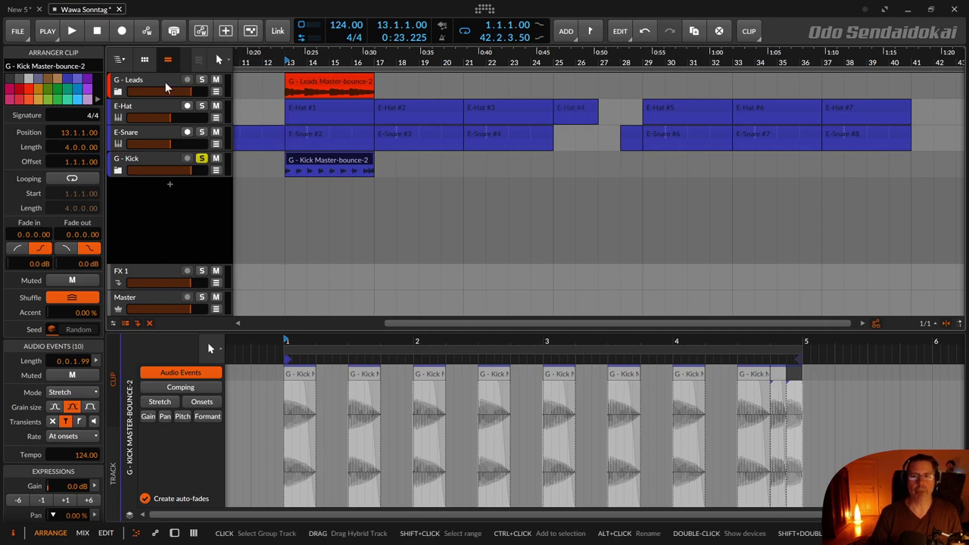
Select the G - Leads group track and look at its options for showing master track content or group track content
left_click(136, 89)
left_click(136, 90)
left_click(136, 89)
right_click(136, 79)
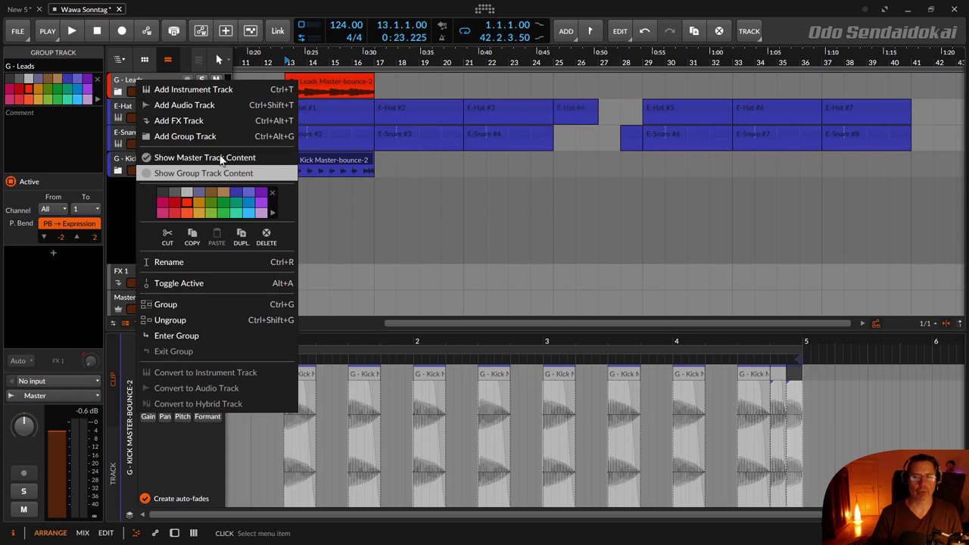
left_click(130, 81)
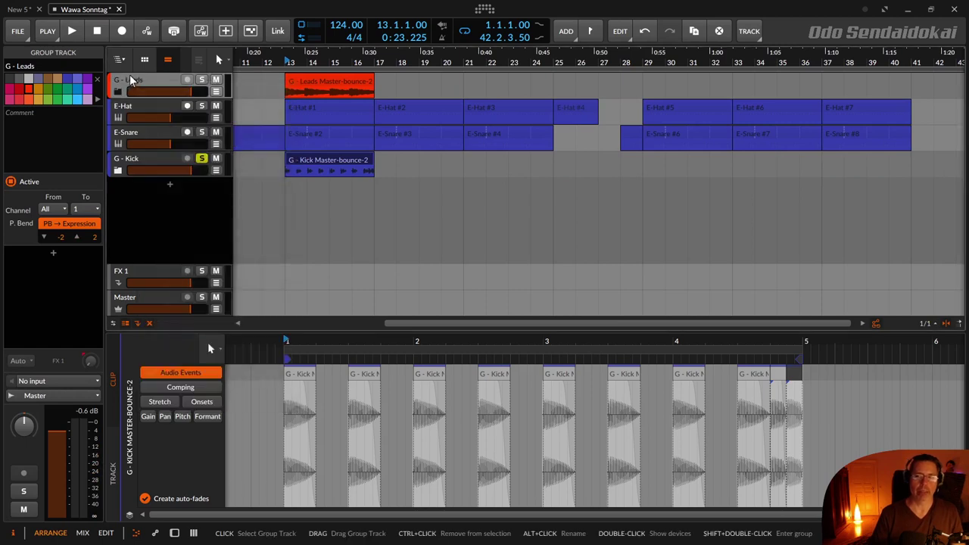